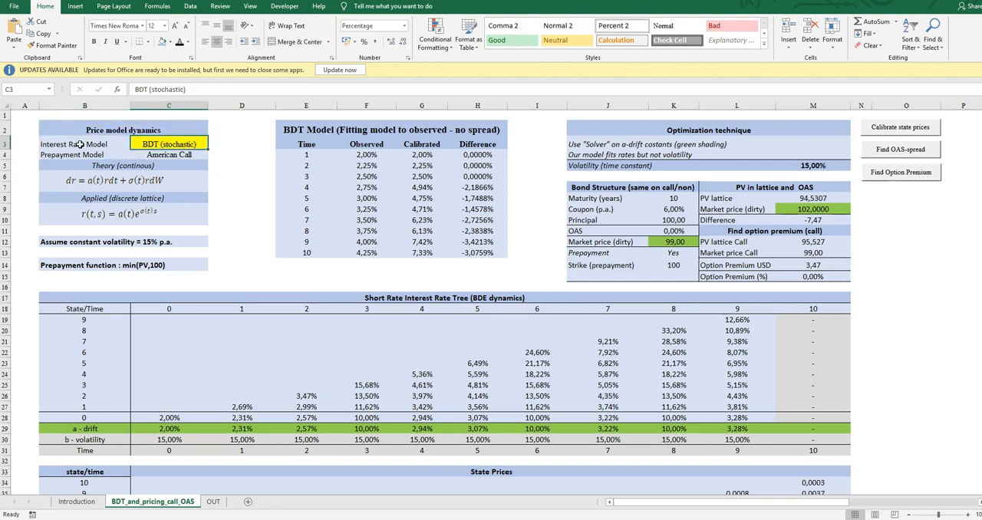
# Examine the prepayment model label, the continuous and discrete rate equations, and the constant volatility assumption under Price model dynamics.
pyautogui.press('Down')
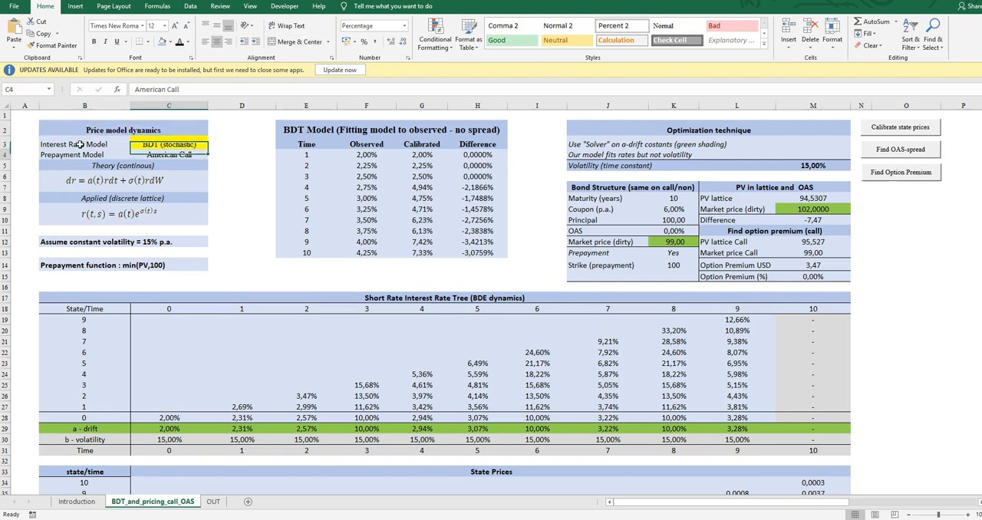
pyautogui.press('Left')
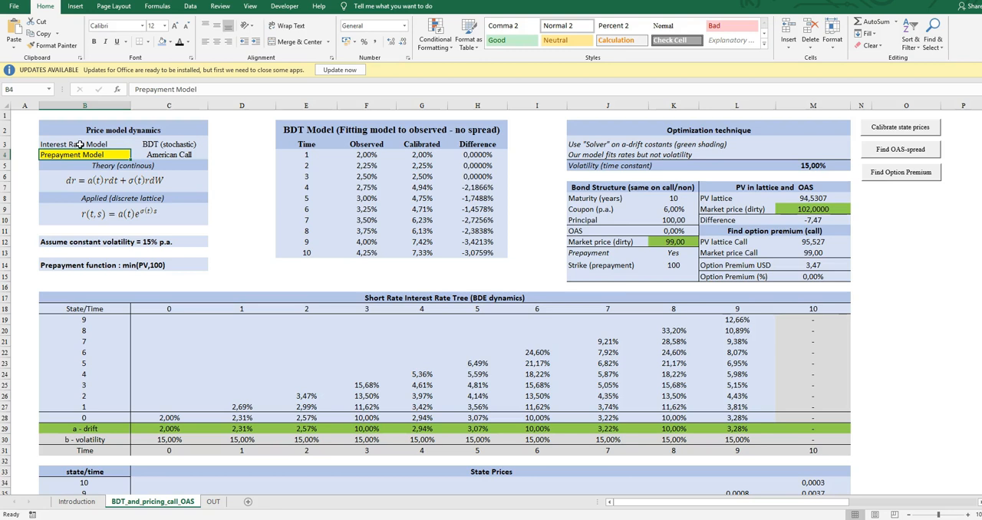
pyautogui.click(119, 181)
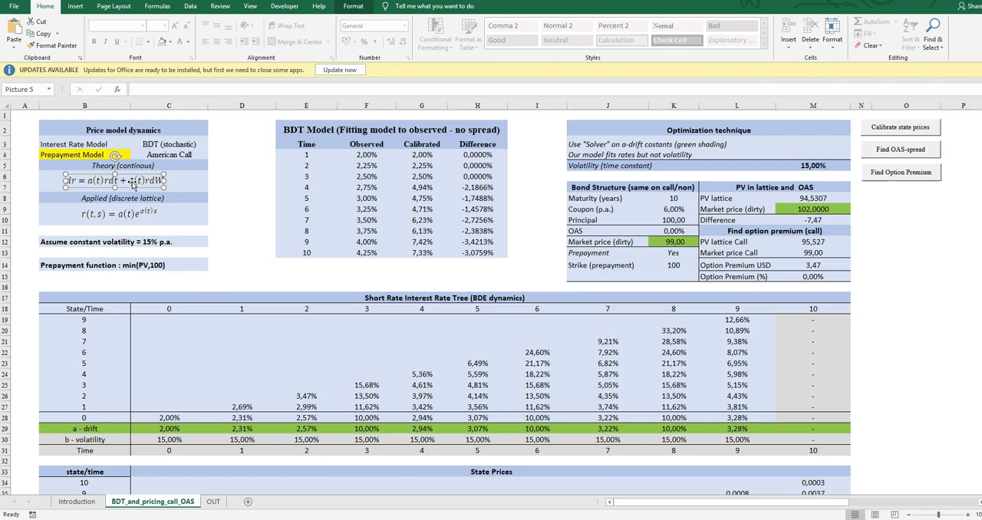
pyautogui.click(129, 218)
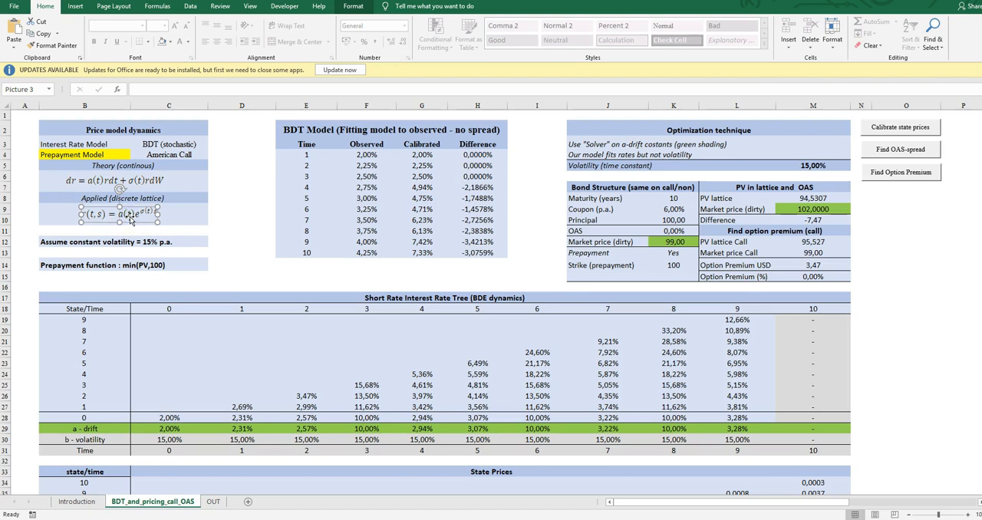
pyautogui.click(135, 183)
pyautogui.click(137, 214)
pyautogui.click(135, 183)
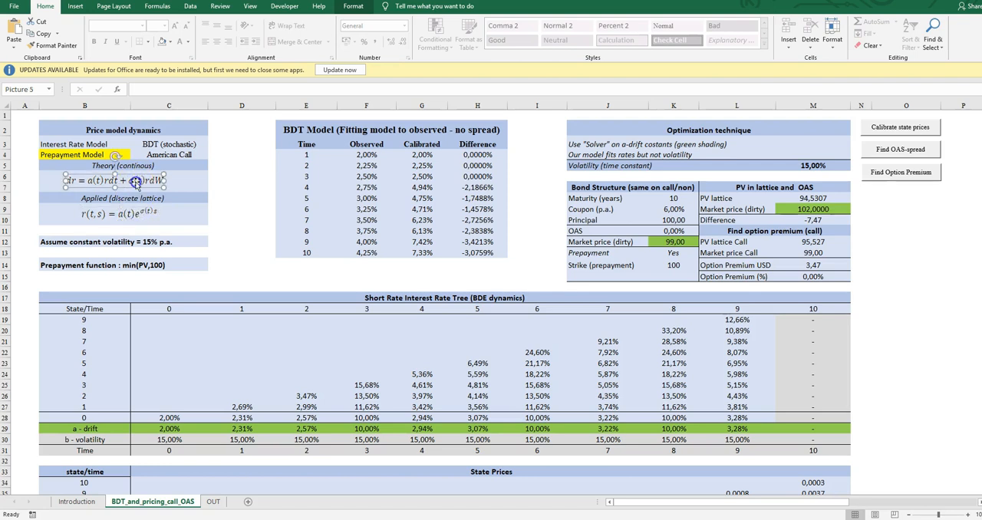
pyautogui.click(134, 214)
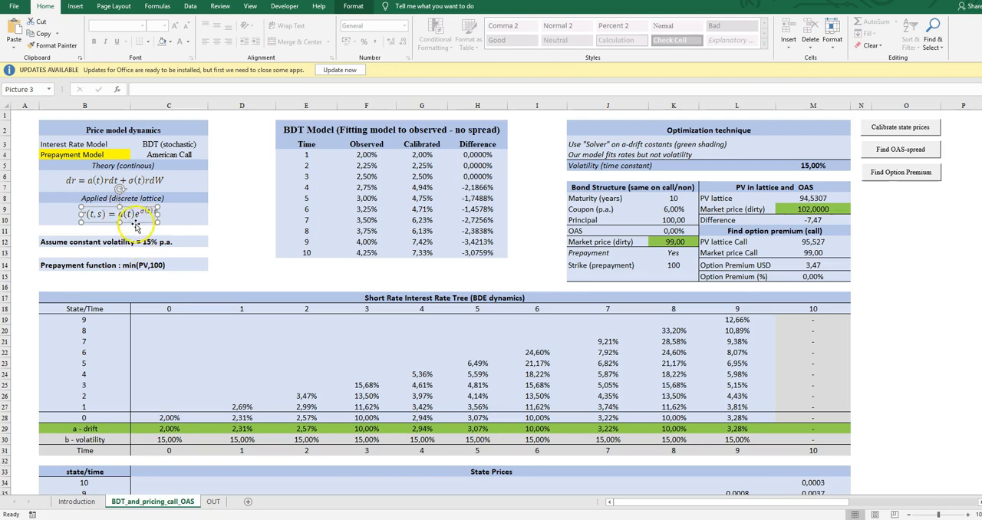
pyautogui.click(138, 242)
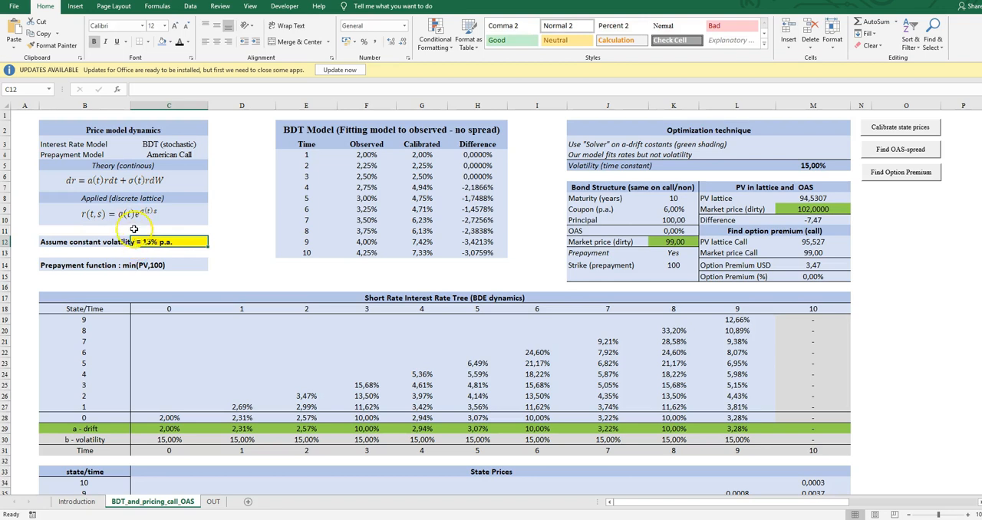
pyautogui.click(128, 216)
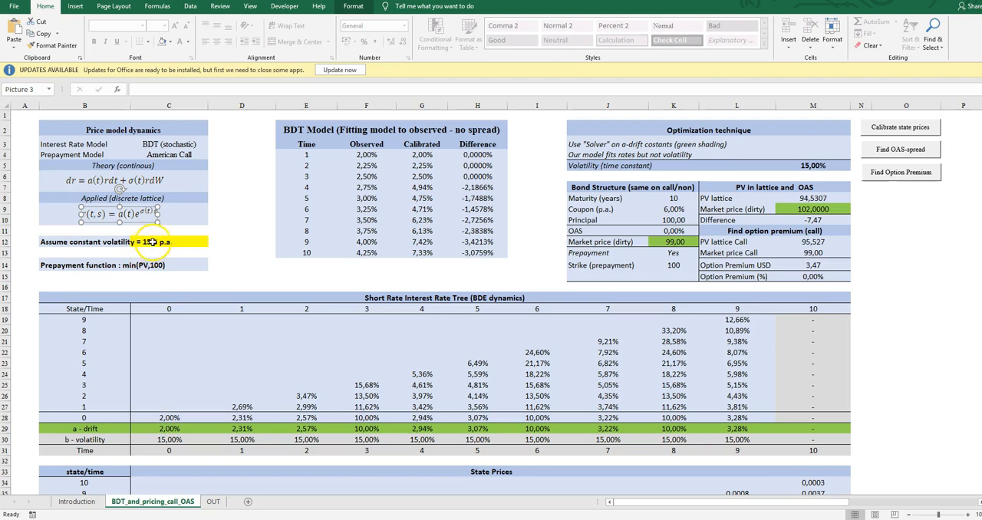
pyautogui.click(125, 242)
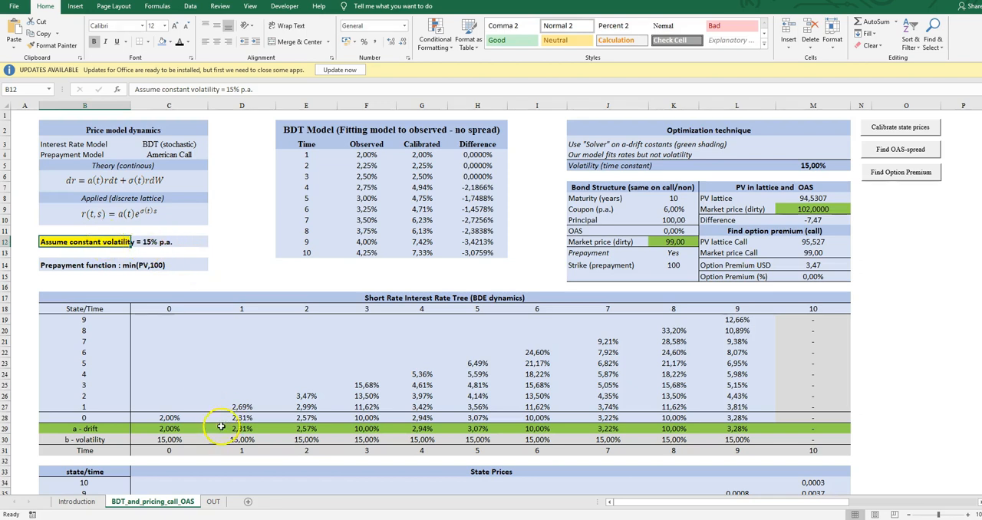
# Inspect the b-volatility row across the periods and the time 3 nodes of the short rate tree.
pyautogui.click(199, 438)
pyautogui.press('Right')
pyautogui.press('Right')
pyautogui.press('Right')
pyautogui.press('Right')
pyautogui.press('Right')
pyautogui.press('Right')
pyautogui.press('Right')
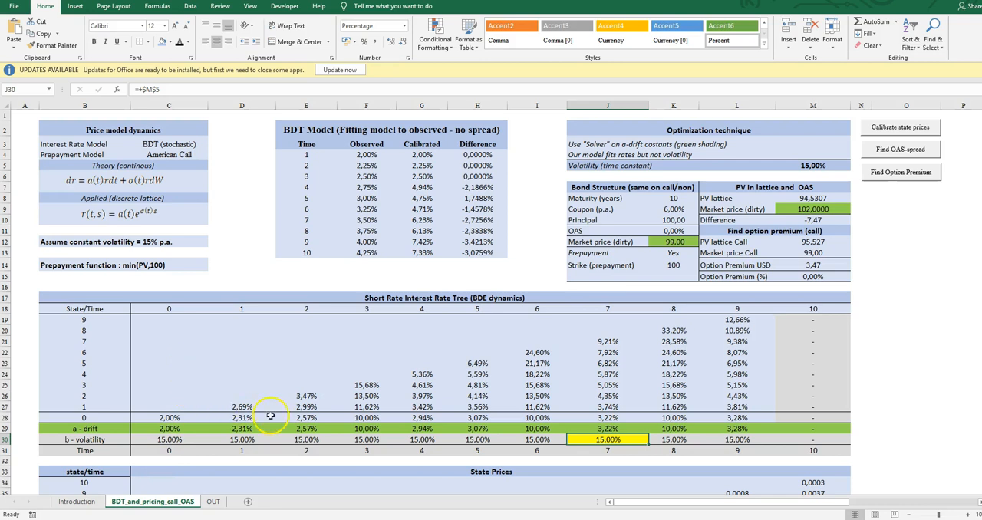
pyautogui.click(363, 395)
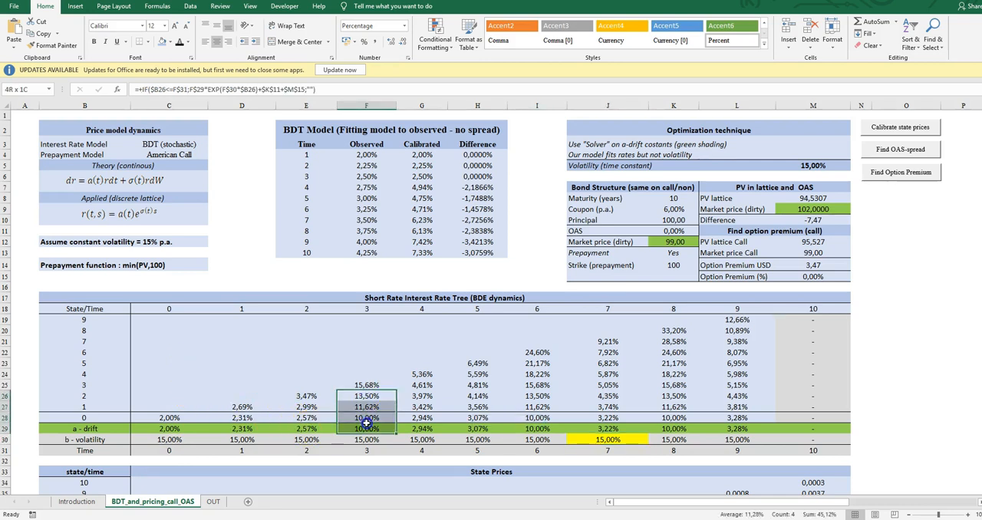
pyautogui.click(366, 384)
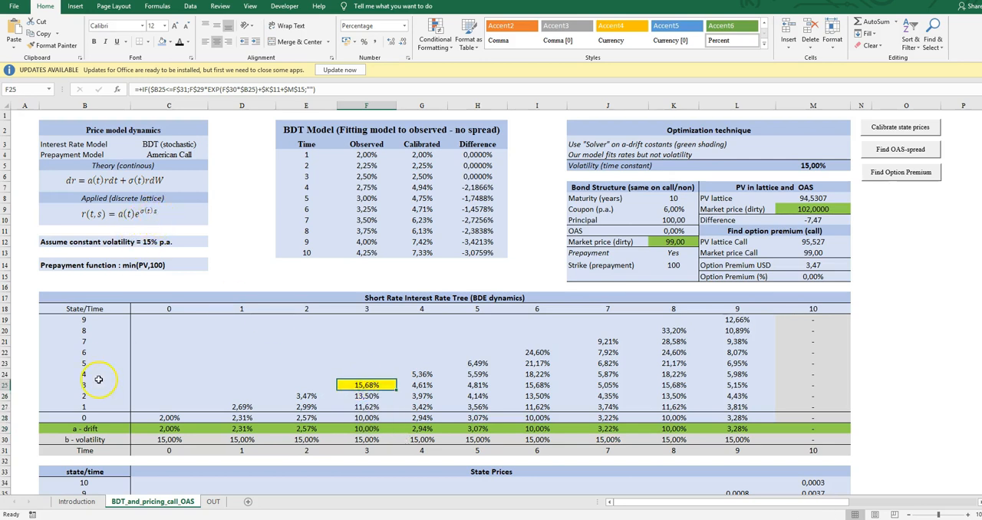
# Review the state labels 1 to 9 and the time axis of the short rate tree.
pyautogui.moveTo(84, 407); pyautogui.dragTo(81, 321)
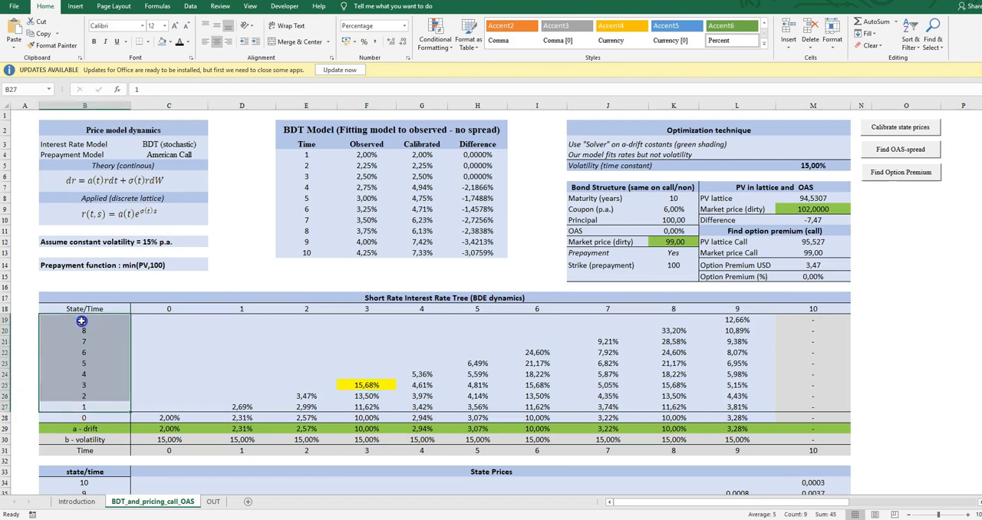
pyautogui.click(349, 353)
pyautogui.press('Up')
pyautogui.press('Up')
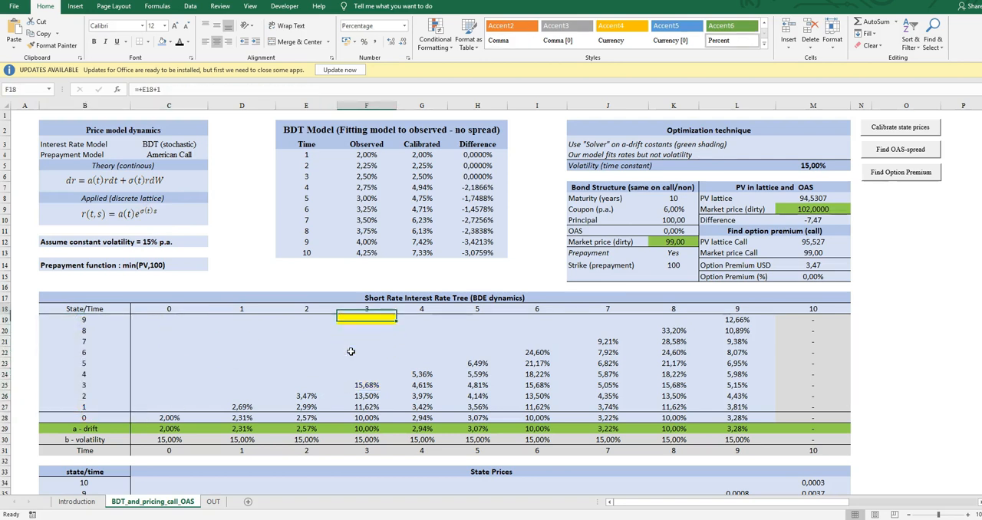
pyautogui.press('Left')
pyautogui.press('Left')
pyautogui.press('Left')
pyautogui.press('Up')
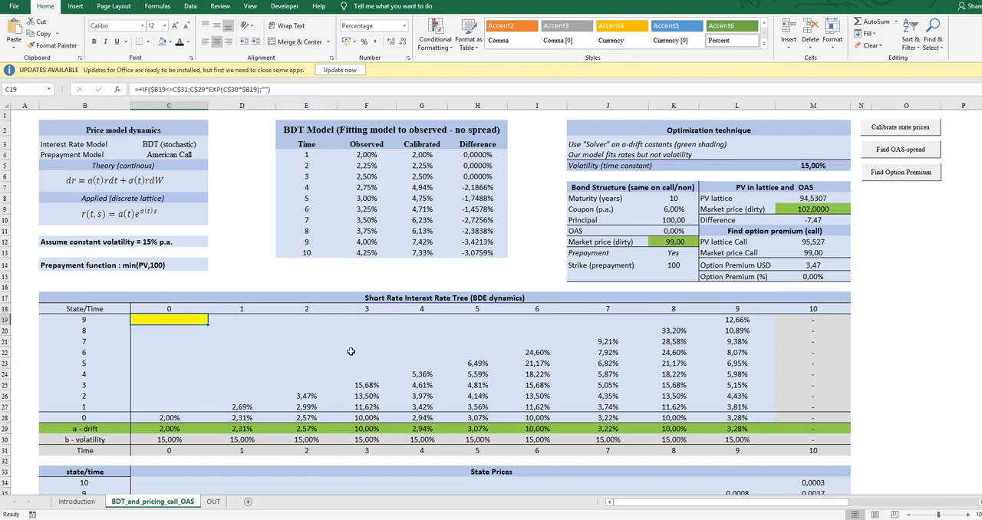
pyautogui.scroll(-2, 377, 346)
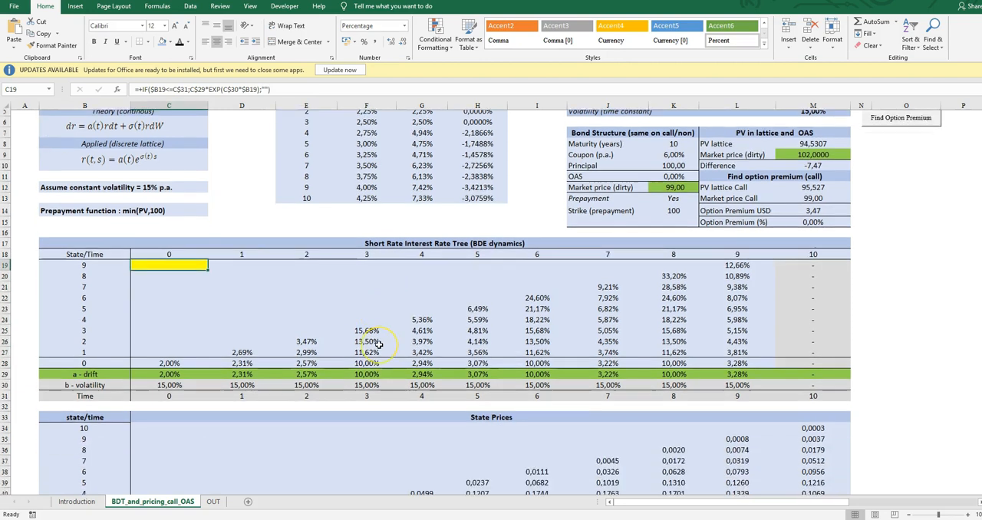
pyautogui.scroll(1, 378, 346)
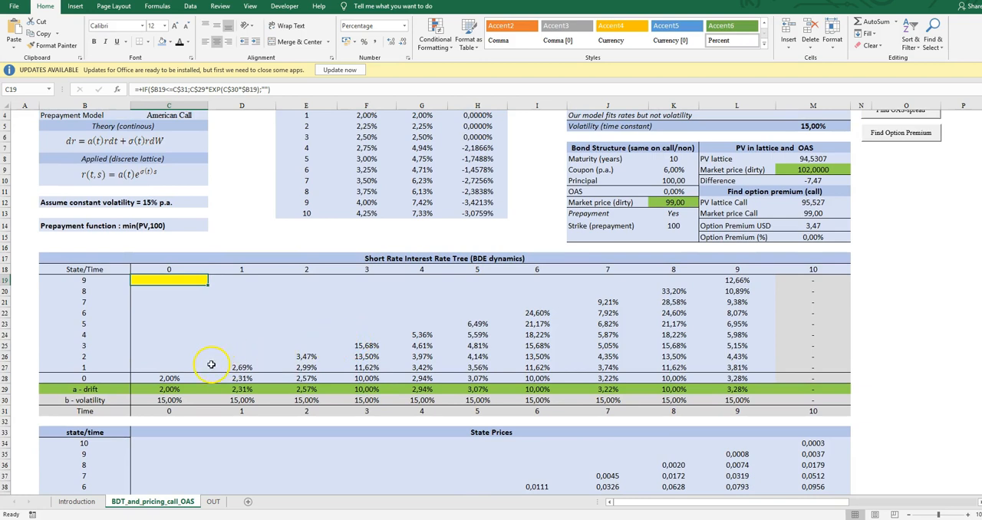
# Follow the short rate tree from the time 0 node into the nodes at times 1 and 2.
pyautogui.click(183, 376)
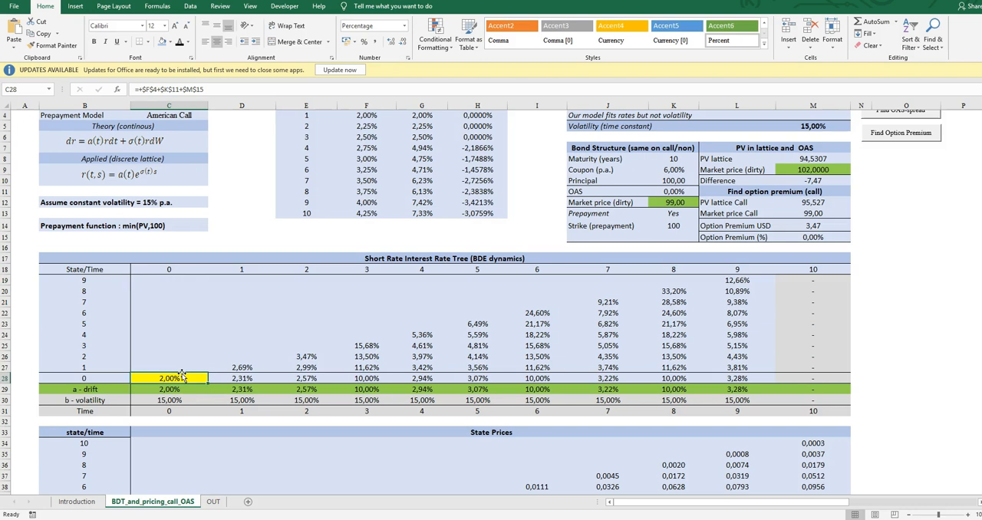
pyautogui.press('Right')
pyautogui.press('Up')
pyautogui.press('Down')
pyautogui.press('Right')
pyautogui.press('Up')
pyautogui.press('Up')
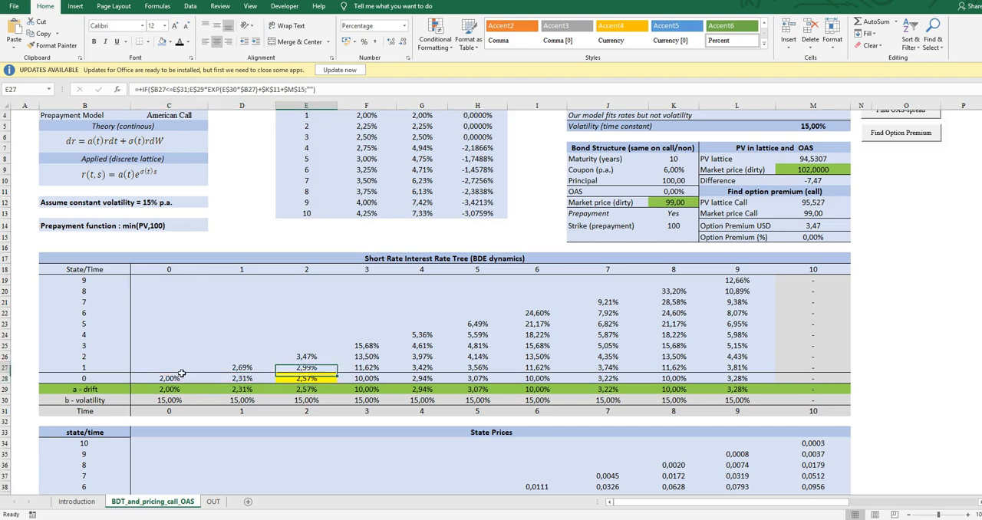
pyautogui.click(182, 375)
pyautogui.press('Right')
pyautogui.press('Up')
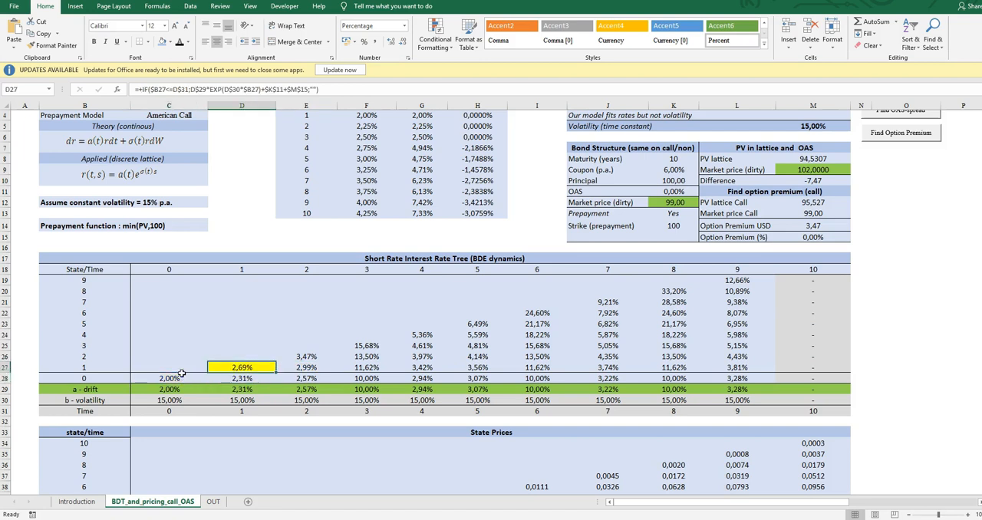
# Trace the highest-state path of the short rate tree from time 0 onward, ending at state 0 of time 9.
pyautogui.click(182, 375)
pyautogui.press('Right')
pyautogui.press('Up')
pyautogui.press('Right')
pyautogui.press('Up')
pyautogui.press('Right')
pyautogui.press('Up')
pyautogui.press('Up')
pyautogui.press('Right')
pyautogui.press('Up')
pyautogui.press('Right')
pyautogui.press('Up')
pyautogui.press('Right')
pyautogui.press('Up')
pyautogui.press('Right')
pyautogui.press('Up')
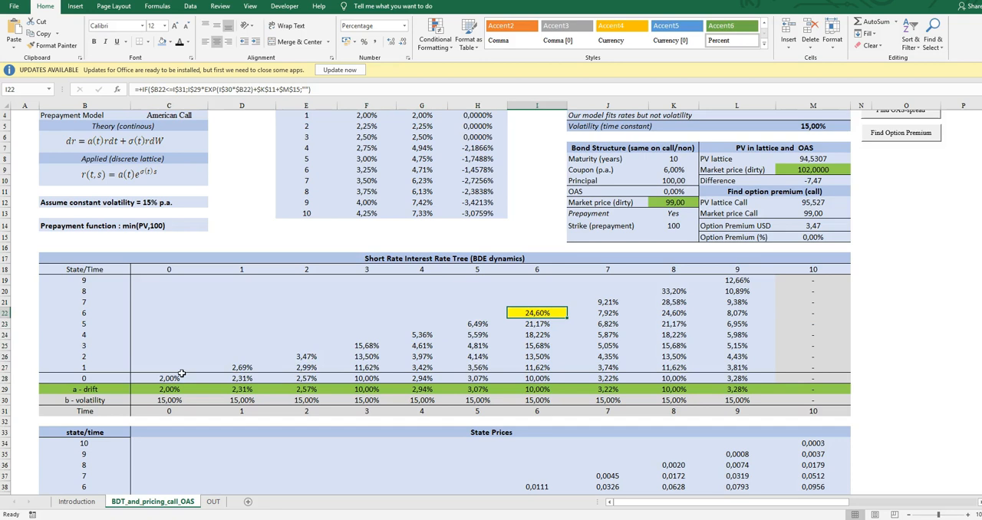
pyautogui.press('Right')
pyautogui.press('Up')
pyautogui.press('Down')
pyautogui.press('Down')
pyautogui.press('Down')
pyautogui.press('Down')
pyautogui.press('Down')
pyautogui.press('Down')
pyautogui.press('Down')
pyautogui.press('Down')
pyautogui.press('Down')
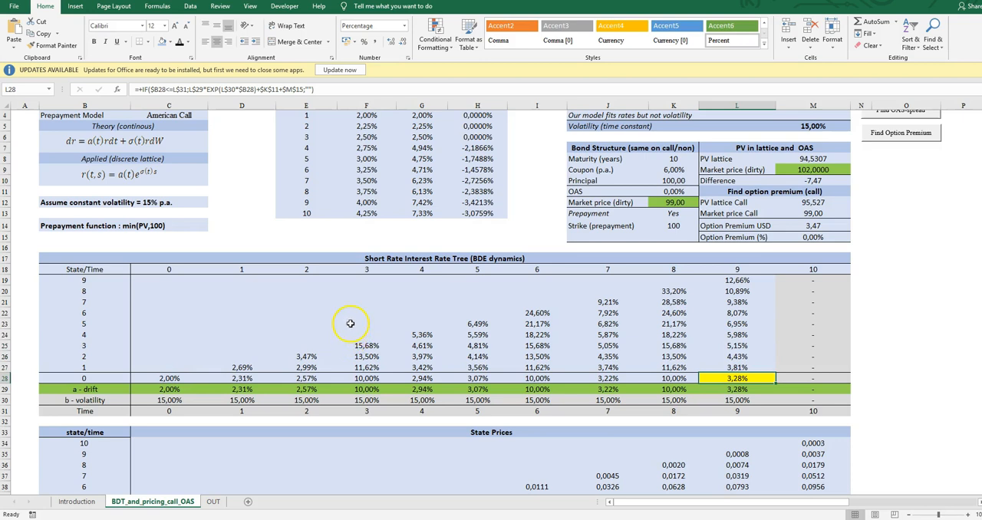
# Compare the observed rates for times 1 to 10 in F4:F13 with the nodes of the short rate tree.
pyautogui.scroll(1, 376, 344)
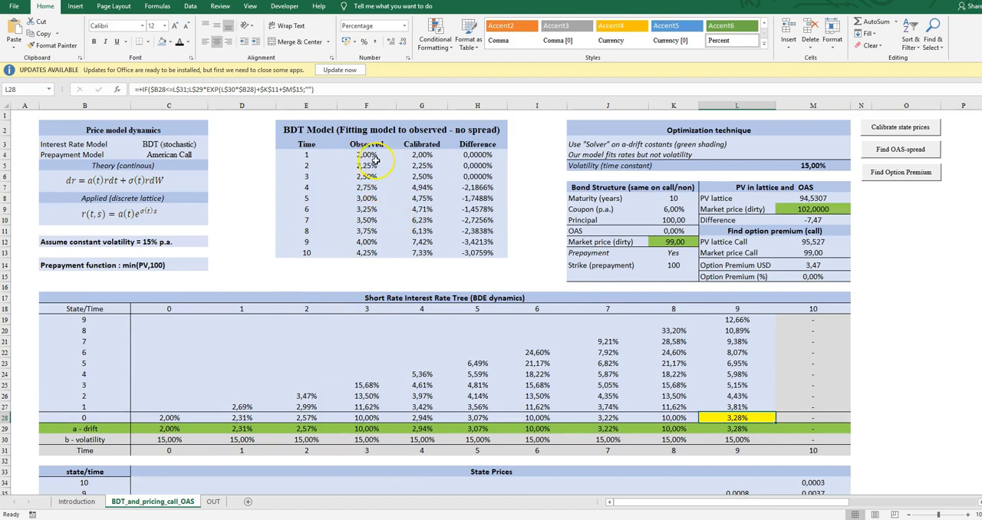
pyautogui.moveTo(365, 155); pyautogui.dragTo(376, 248)
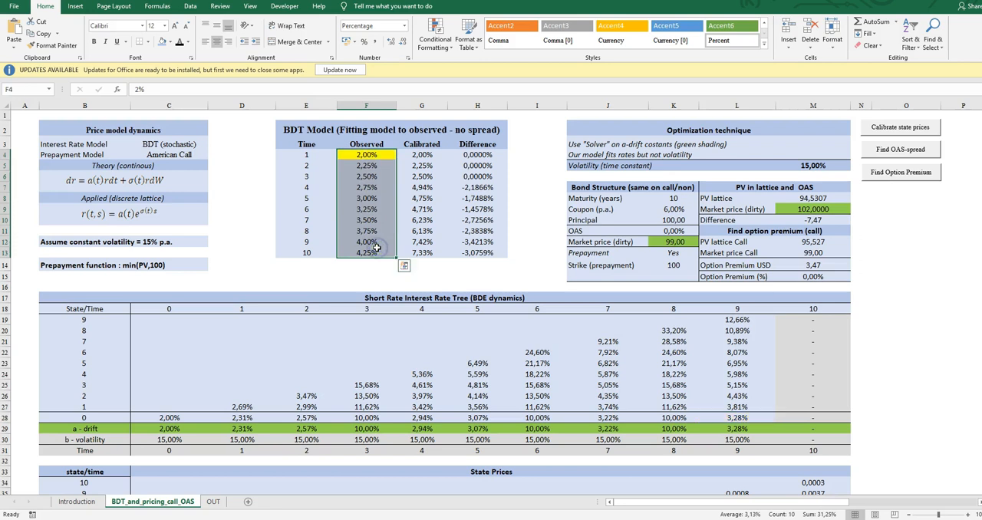
pyautogui.click(313, 338)
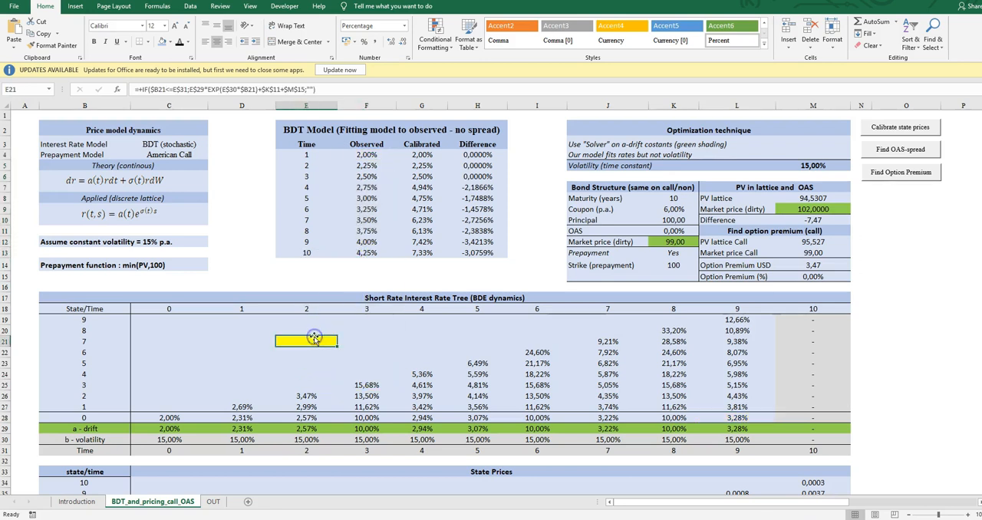
pyautogui.press('Down')
pyautogui.press('Left')
pyautogui.press('Down')
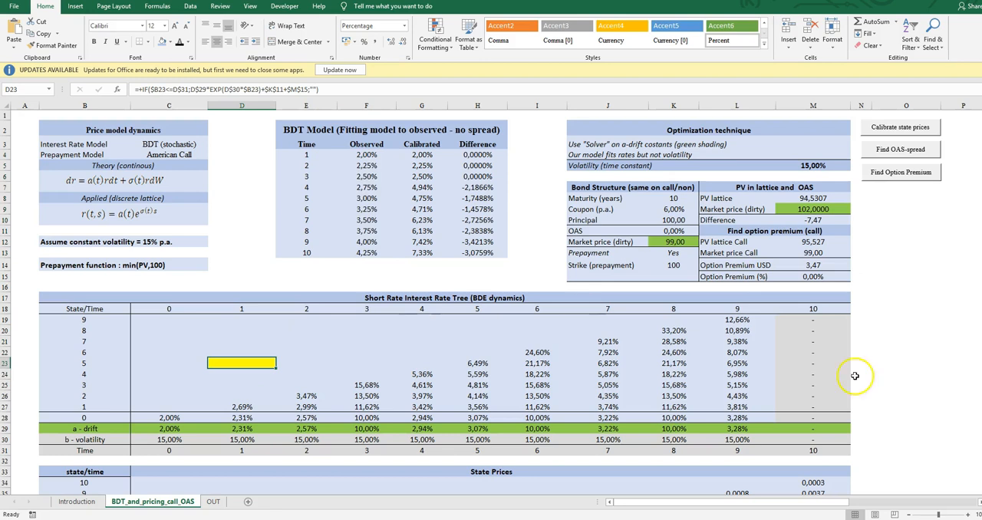
pyautogui.moveTo(739, 331); pyautogui.dragTo(213, 397)
pyautogui.click(260, 374)
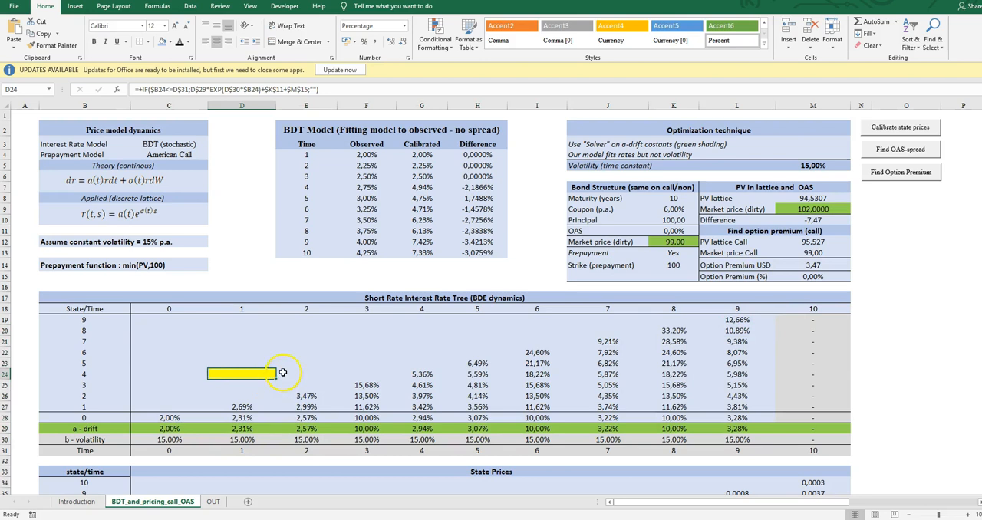
pyautogui.scroll(-2, 283, 373)
pyautogui.click(212, 258)
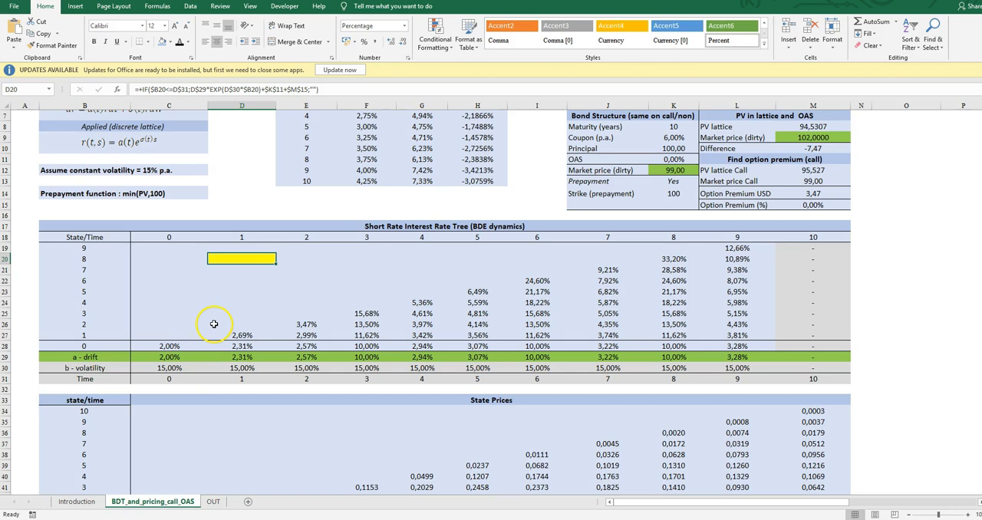
pyautogui.scroll(2, 214, 324)
pyautogui.click(366, 156)
pyautogui.moveTo(364, 165); pyautogui.dragTo(369, 248)
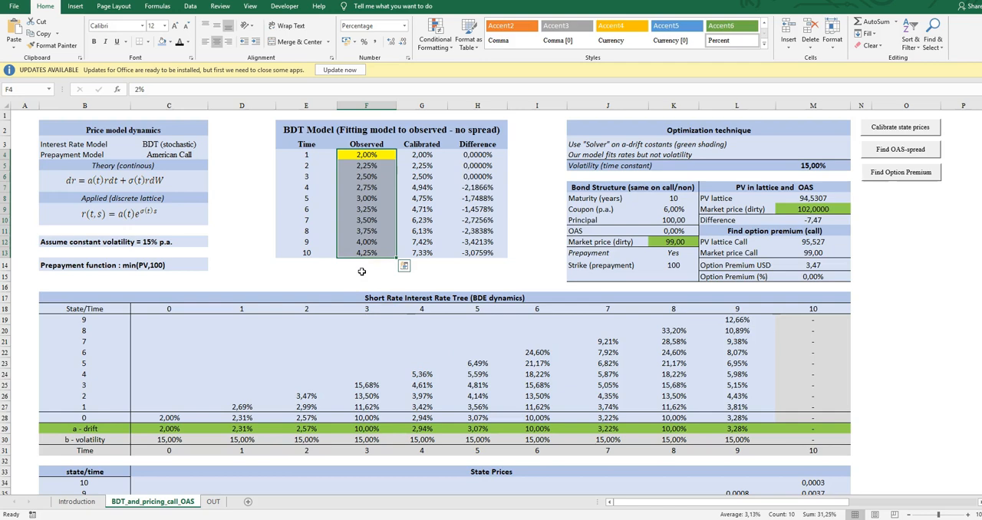
# Inspect the time 1 state prices in the State Prices tree and the PV model price formula in D46.
pyautogui.scroll(-5, 362, 272)
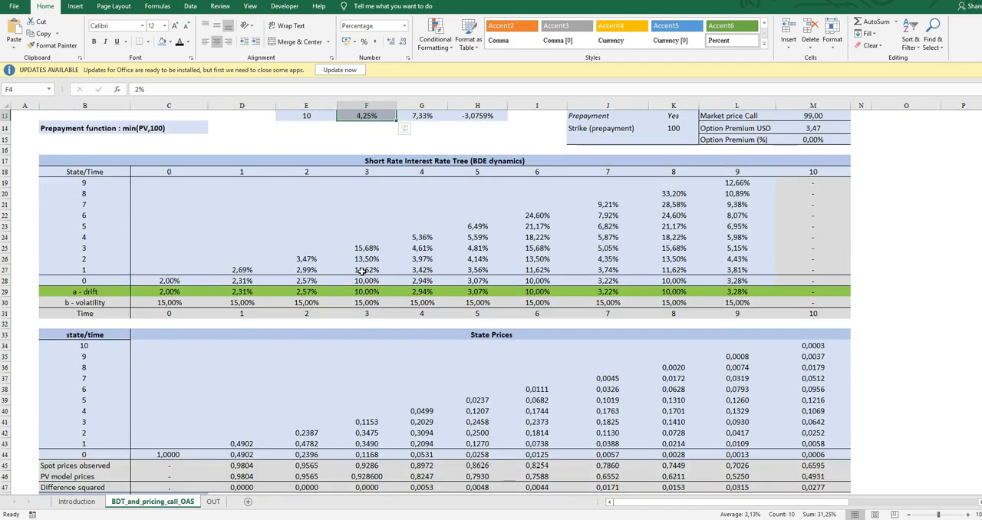
pyautogui.scroll(-2, 362, 271)
pyautogui.scroll(2, 362, 274)
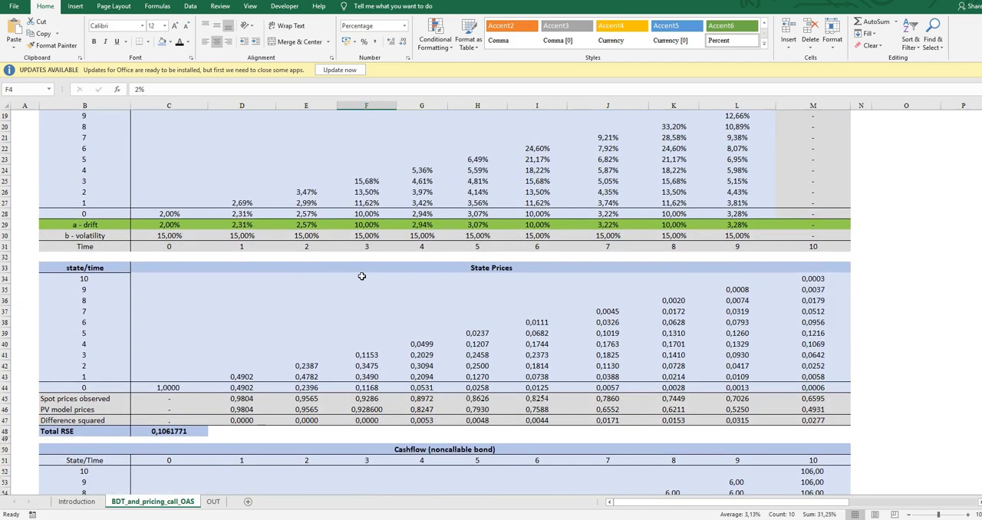
pyautogui.scroll(-1, 362, 277)
pyautogui.click(244, 376)
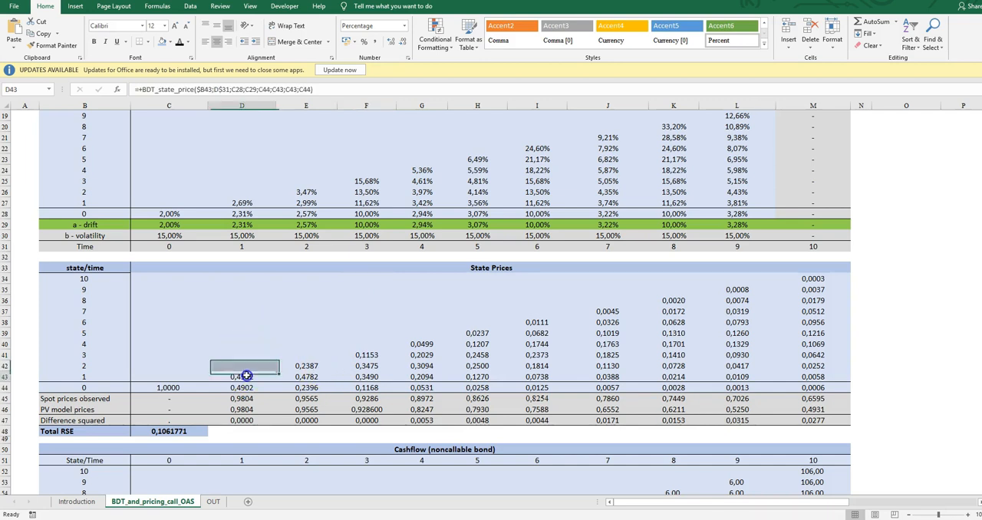
pyautogui.press('Down')
pyautogui.press('Down')
pyautogui.press('Down')
pyautogui.press('Down')
pyautogui.press('Up')
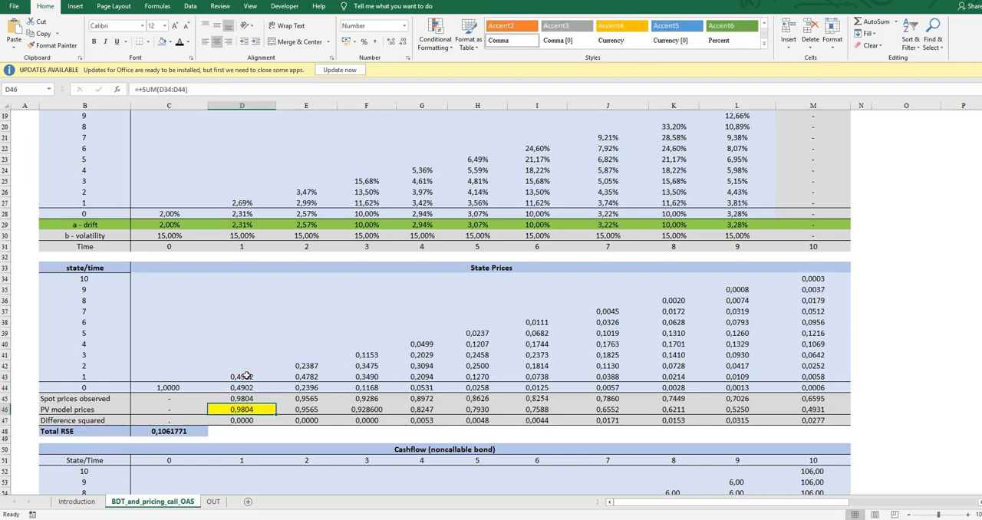
pyautogui.press('Up')
# Examine the state price formulas across the State Prices tree from state 10 down to the time 1 nodes.
pyautogui.click(250, 300)
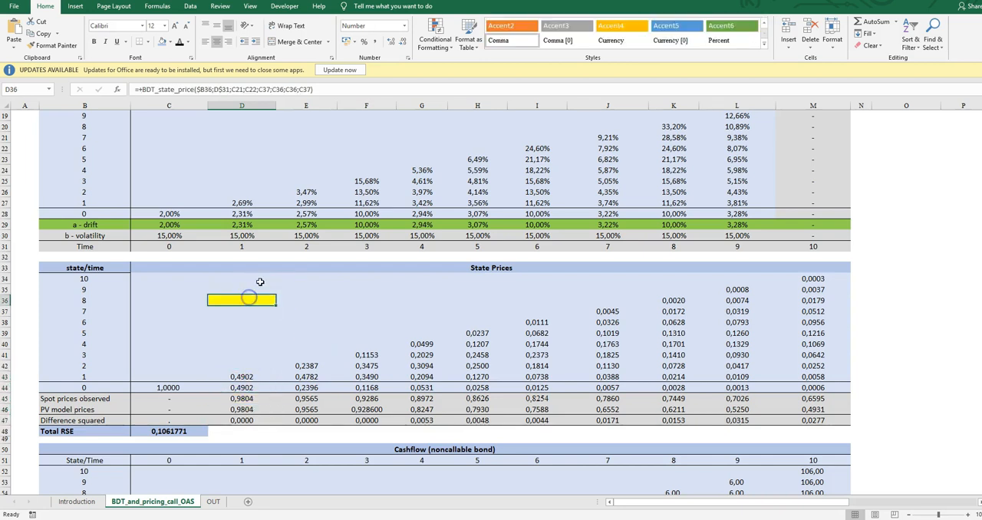
pyautogui.press('Up')
pyautogui.press('Up')
pyautogui.press('Up')
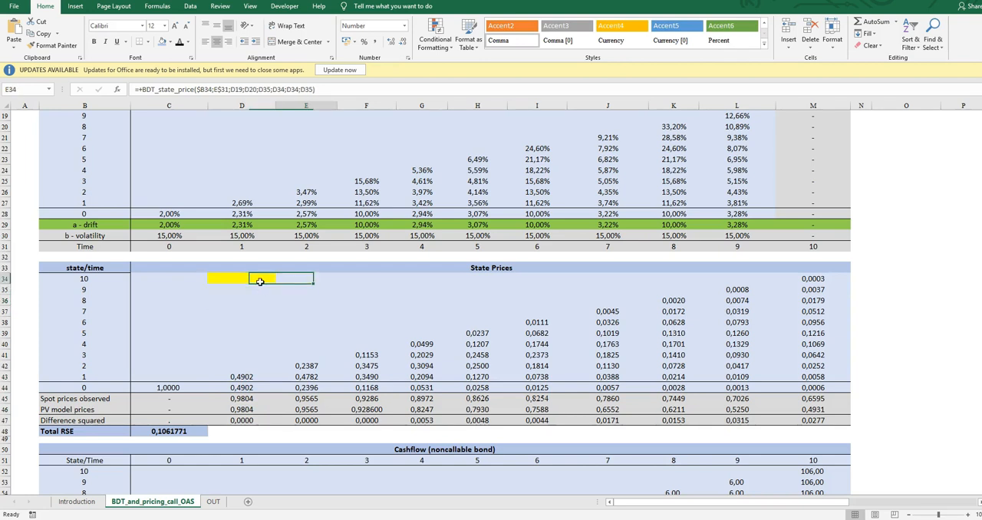
pyautogui.press('Down')
pyautogui.press('Down')
pyautogui.press('Down')
pyautogui.press('Down')
pyautogui.press('Down')
pyautogui.press('Down')
pyautogui.press('Down')
pyautogui.press('Down')
pyautogui.press('Left')
pyautogui.press('Left')
pyautogui.press('Down')
pyautogui.press('Left')
pyautogui.press('Down')
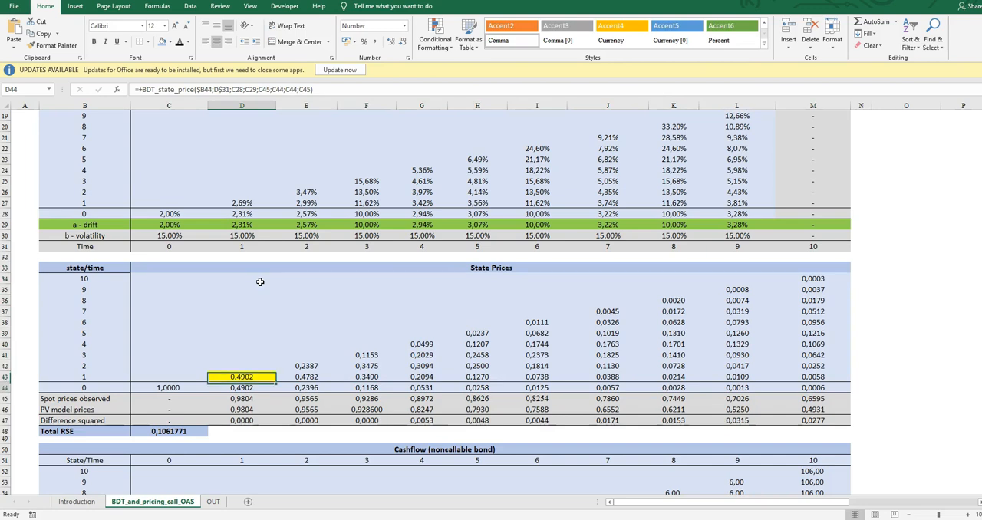
pyautogui.press('Up')
# Compare the time 1 state prices with the short rate tree and check the formula in D46 that sums them.
pyautogui.scroll(3, 309, 313)
pyautogui.scroll(-4, 314, 319)
pyautogui.scroll(5, 302, 356)
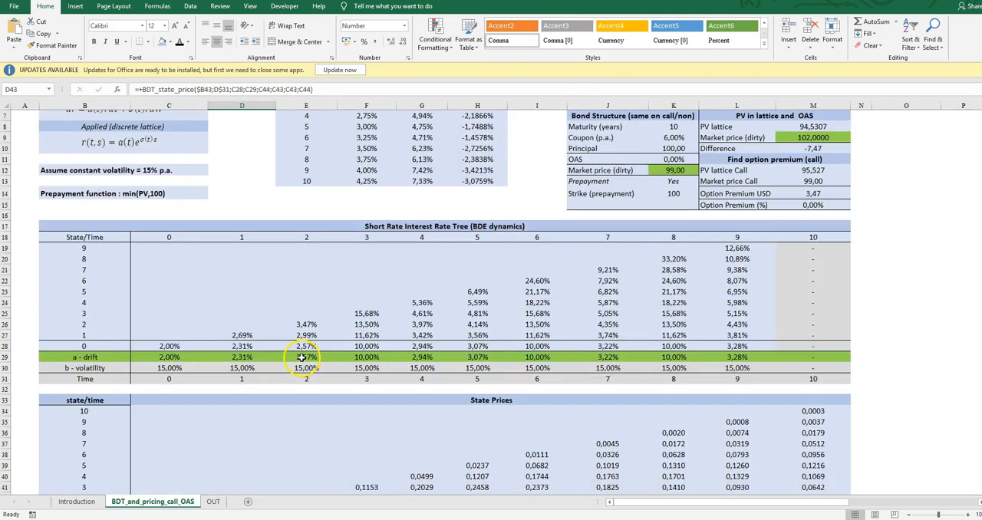
pyautogui.scroll(-6, 461, 322)
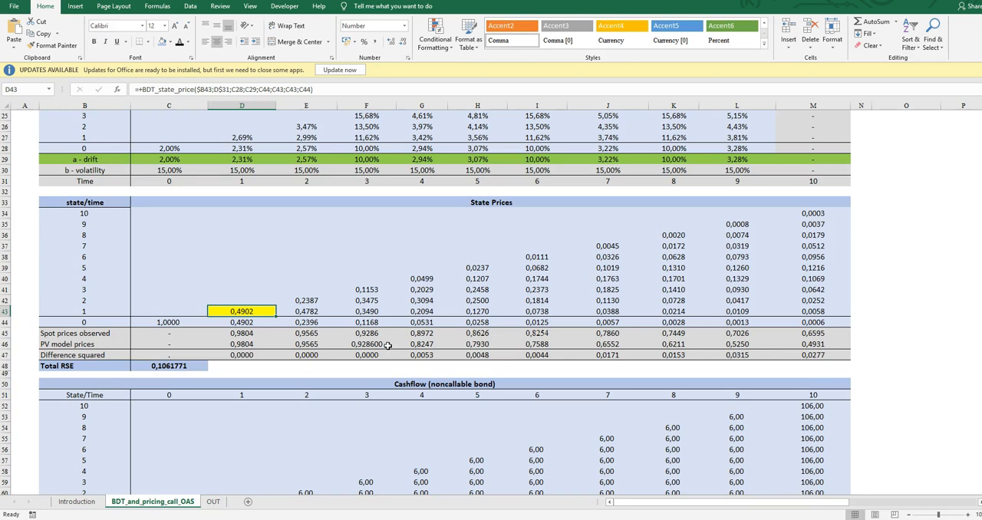
pyautogui.press('Down')
pyautogui.press('Down')
pyautogui.press('Down')
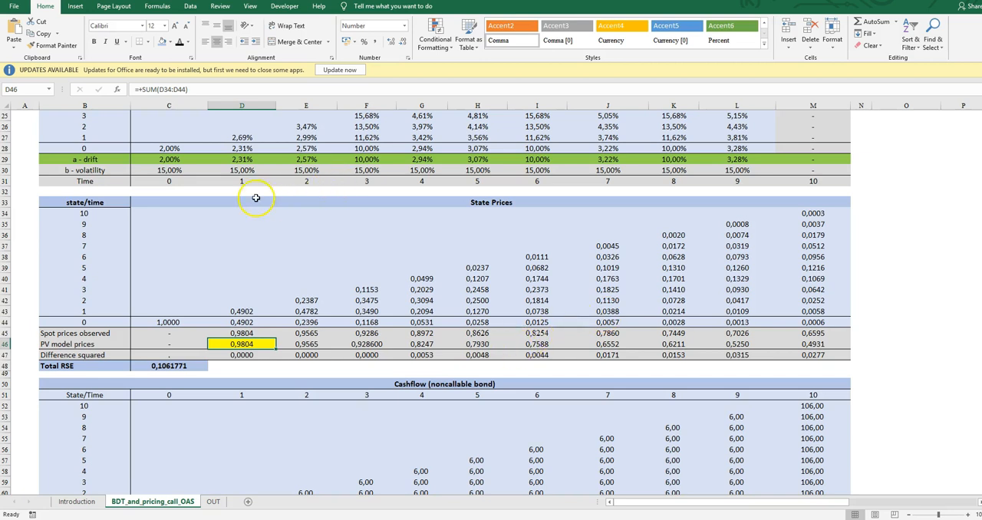
# Step through the PV model prices in row 46 across the time columns and return to time 1.
pyautogui.press('Right')
pyautogui.press('Right')
pyautogui.press('Right')
pyautogui.press('Right')
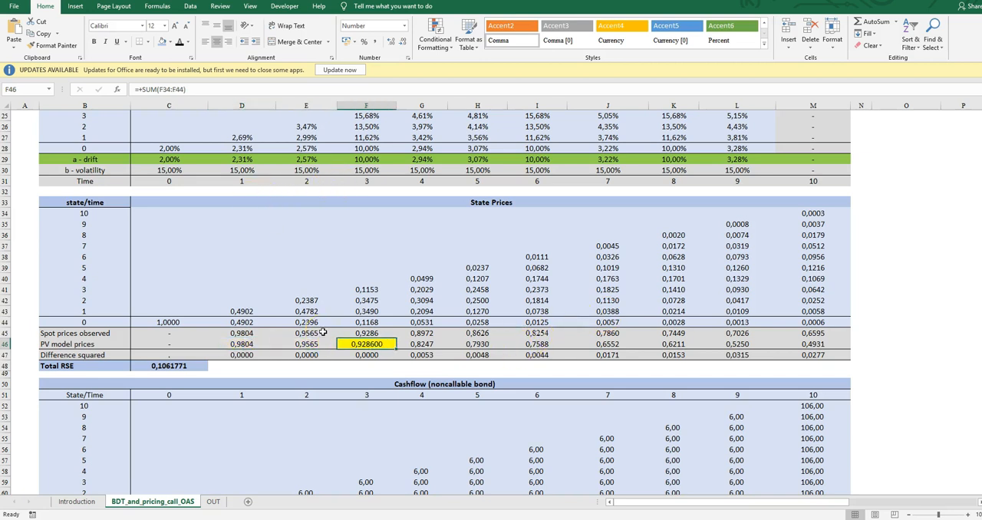
pyautogui.press('Right')
pyautogui.press('Right')
pyautogui.press('Right')
pyautogui.press('Right')
pyautogui.press('Left')
pyautogui.press('Left')
pyautogui.press('Left')
pyautogui.press('Left')
pyautogui.press('Left')
pyautogui.press('Left')
pyautogui.press('Left')
pyautogui.press('Left')
pyautogui.press('Left')
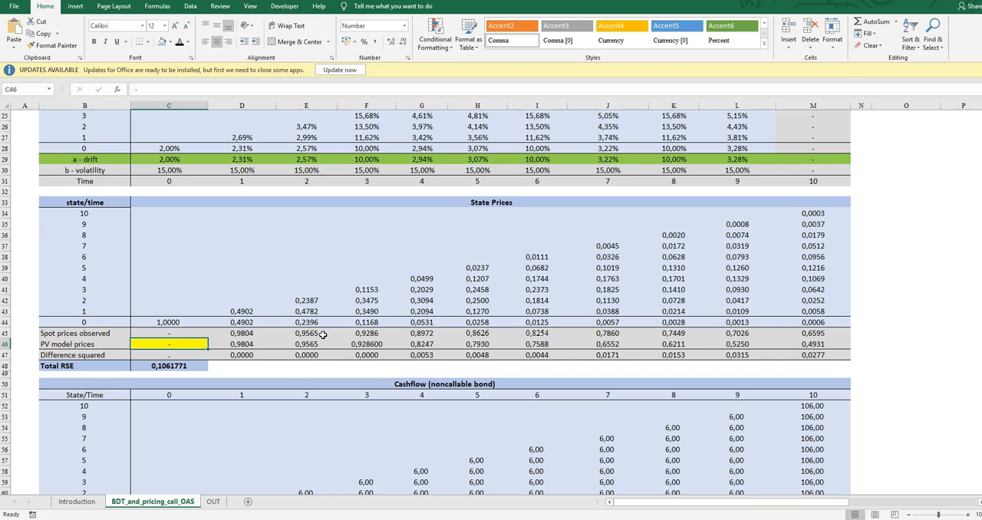
pyautogui.press('Right')
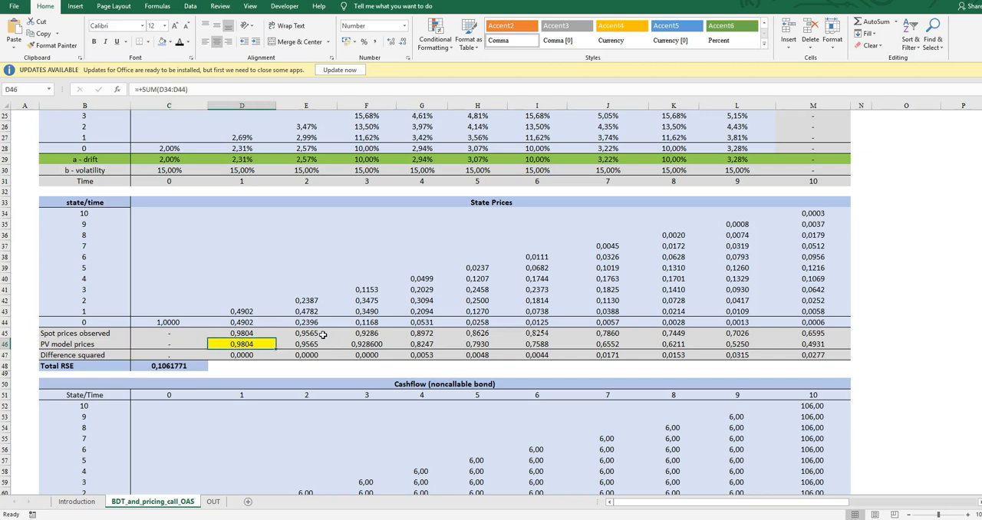
# Compare the observed spot prices in row 45 with the PV model prices in row 46 across the time columns.
pyautogui.press('Up')
pyautogui.press('Down')
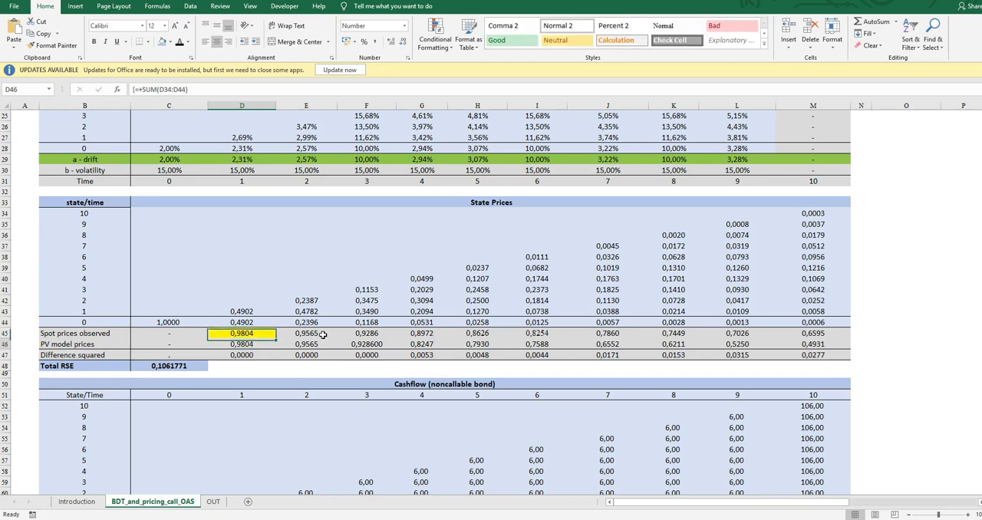
pyautogui.press('Right')
pyautogui.press('Up')
pyautogui.hotkey('shift', 'Down')
pyautogui.hotkey('shift', 'Right')
pyautogui.hotkey('shift', 'Right')
pyautogui.hotkey('shift', 'Right')
pyautogui.hotkey('shift', 'Right')
pyautogui.hotkey('shift', 'Right')
pyautogui.hotkey('shift', 'Right')
pyautogui.hotkey('shift', 'Right')
pyautogui.hotkey('shift', 'Right')
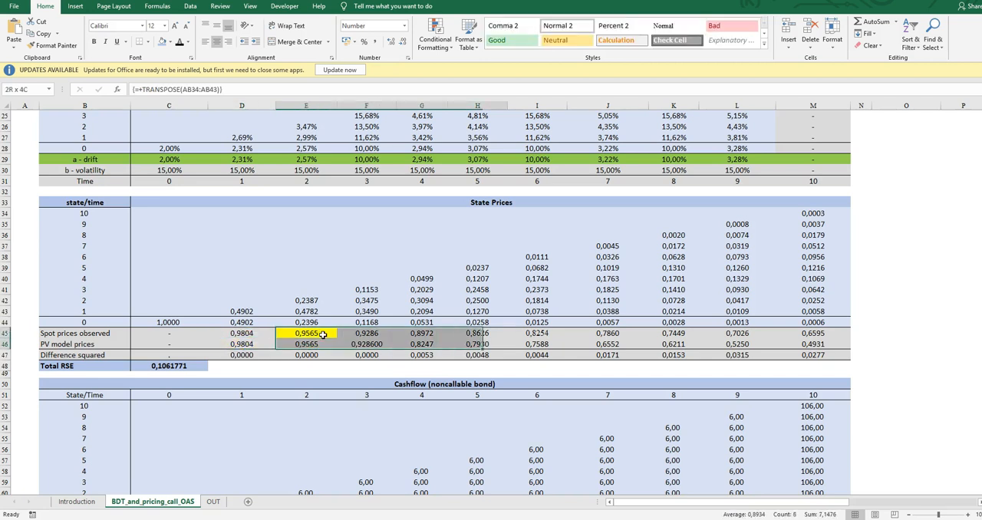
pyautogui.hotkey('shift', 'Left')
pyautogui.hotkey('shift', 'Left')
pyautogui.hotkey('shift', 'Left')
pyautogui.hotkey('shift', 'Left')
pyautogui.hotkey('shift', 'Left')
pyautogui.hotkey('shift', 'Left')
pyautogui.hotkey('shift', 'Left')
pyautogui.hotkey('shift', 'Left')
pyautogui.hotkey('shift', 'Left')
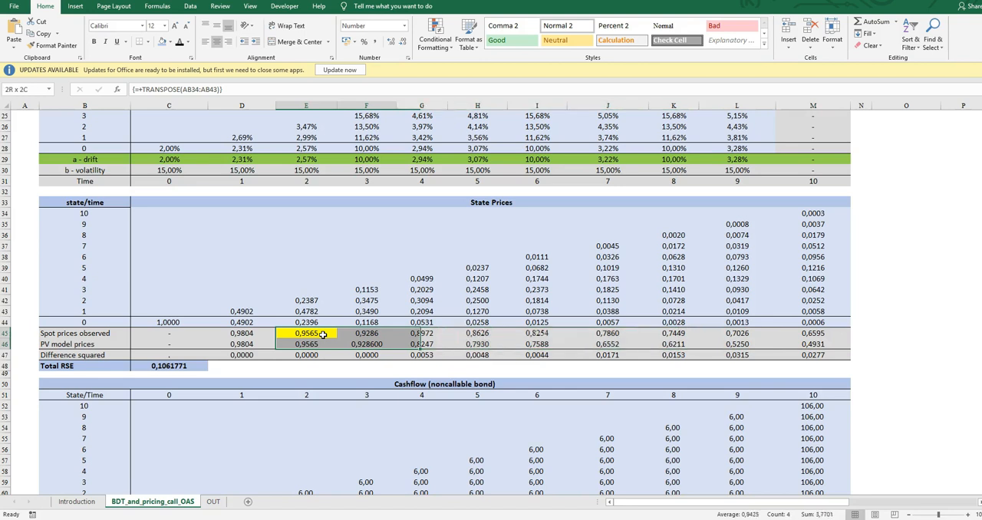
pyautogui.click(323, 335)
pyautogui.press('Right')
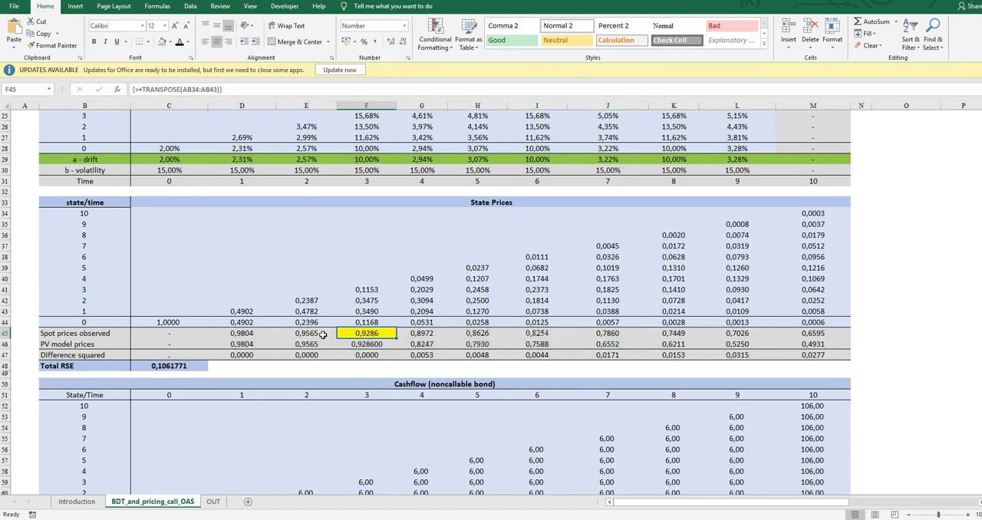
# Relate the applied discrete lattice formula r(t,s) to the a-drift constants in row 29 of the short rate tree.
pyautogui.scroll(5, 335, 335)
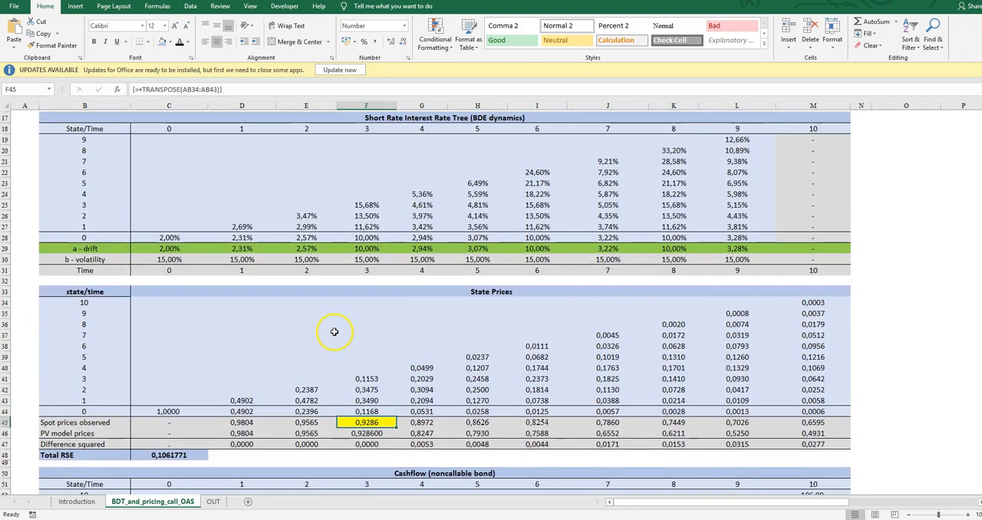
pyautogui.scroll(3, 327, 389)
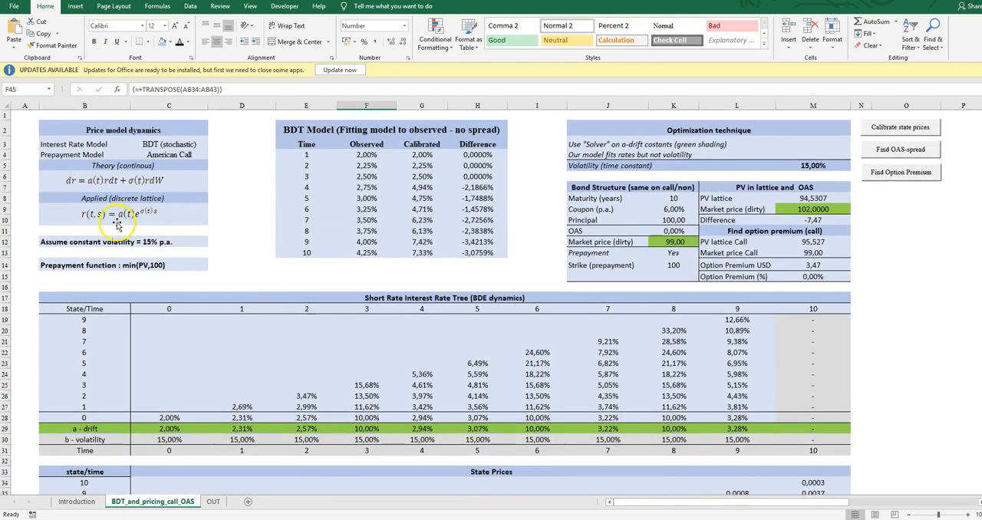
pyautogui.click(121, 219)
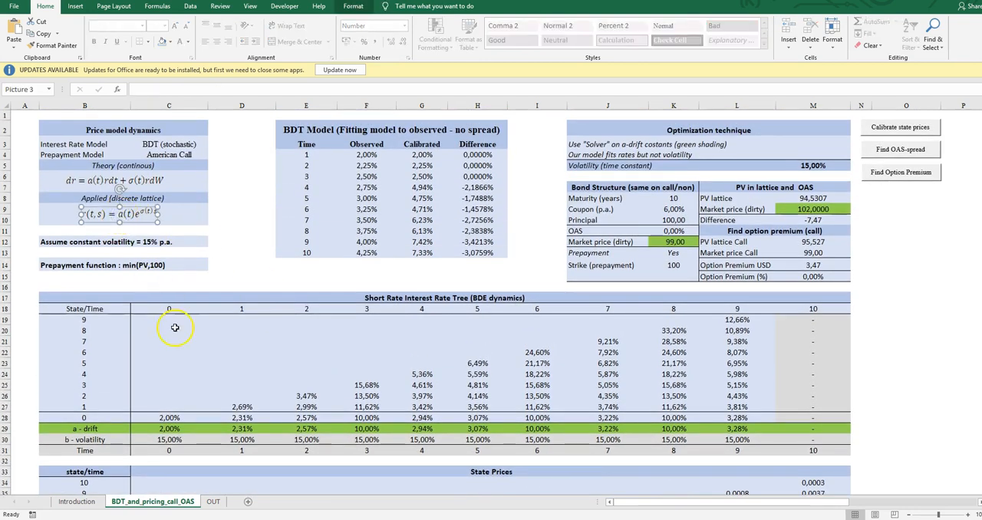
pyautogui.scroll(-5, 205, 342)
pyautogui.click(241, 256)
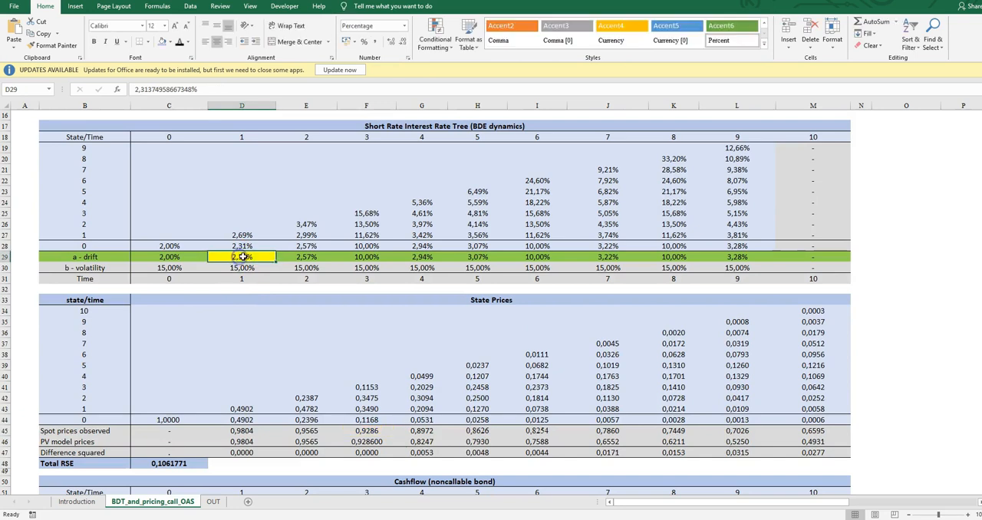
pyautogui.press('Right')
pyautogui.press('Right')
pyautogui.press('Right')
pyautogui.press('Right')
pyautogui.press('Right')
pyautogui.press('Right')
pyautogui.press('Right')
pyautogui.press('Right')
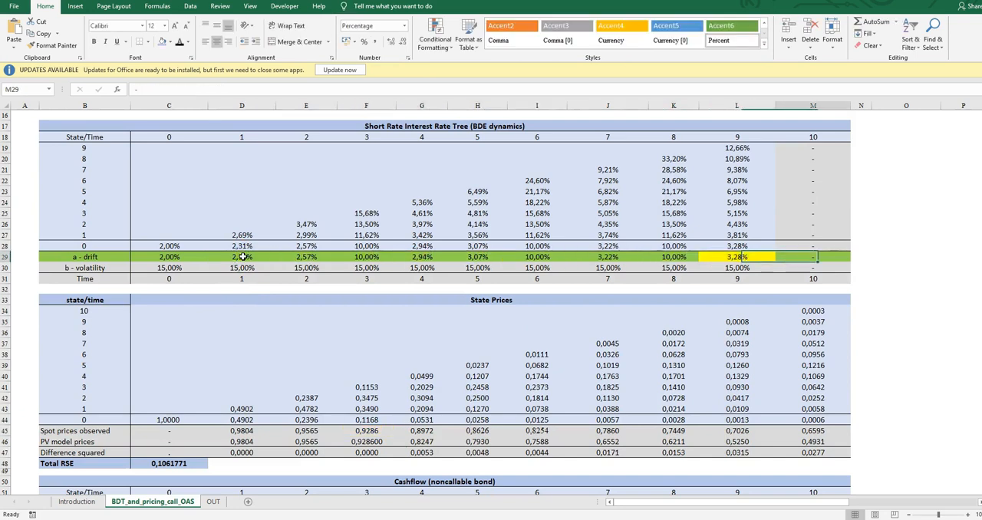
pyautogui.press('Left')
pyautogui.press('Left')
pyautogui.press('Left')
pyautogui.press('Left')
pyautogui.press('Left')
pyautogui.press('Left')
pyautogui.press('Left')
pyautogui.press('Left')
pyautogui.press('Left')
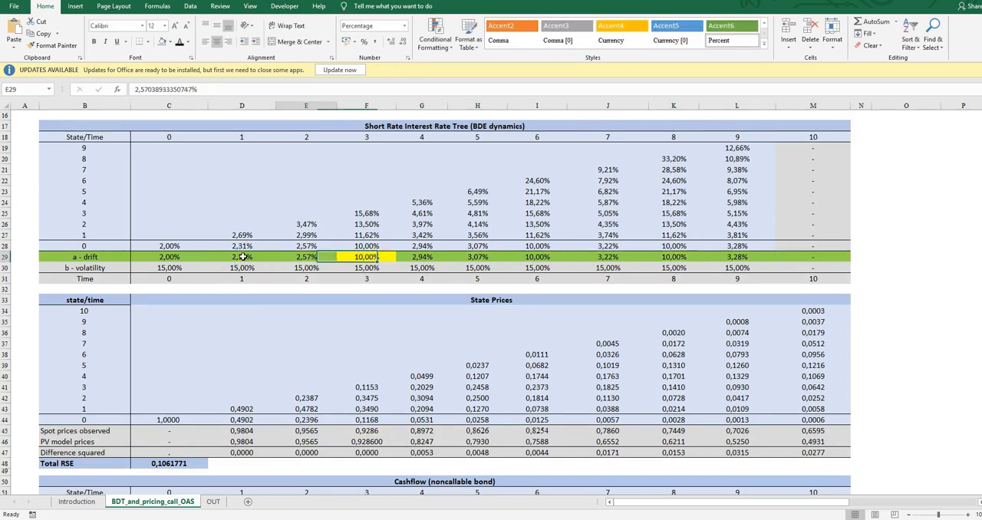
pyautogui.click(241, 256)
# Review the squared differences for times 1 to 10 in D47:M47 and the Total RSE formula in C48.
pyautogui.scroll(-5, 279, 297)
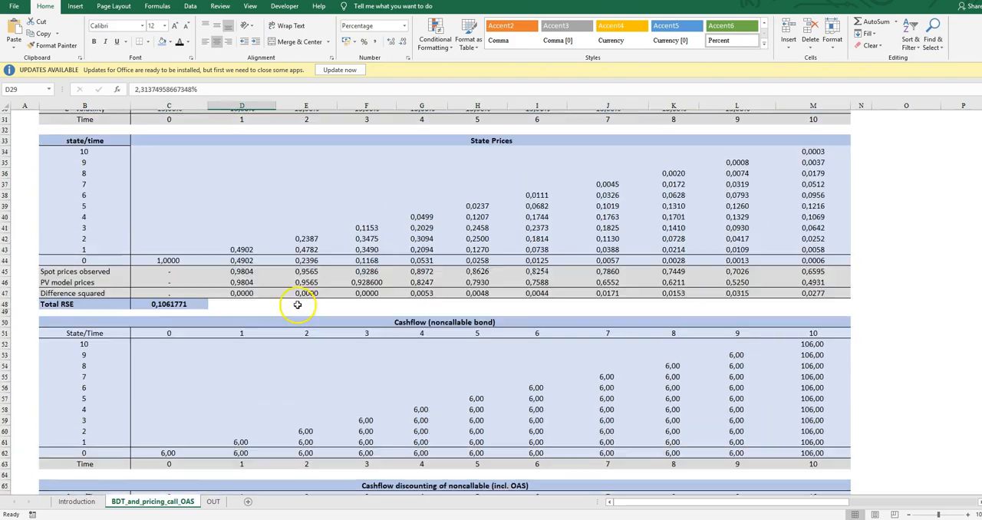
pyautogui.moveTo(241, 286); pyautogui.dragTo(791, 288)
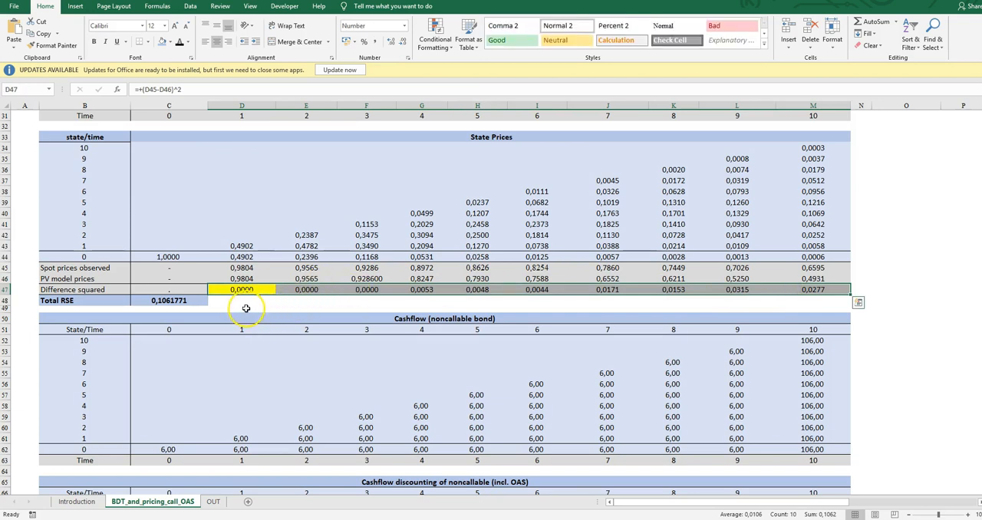
pyautogui.click(198, 301)
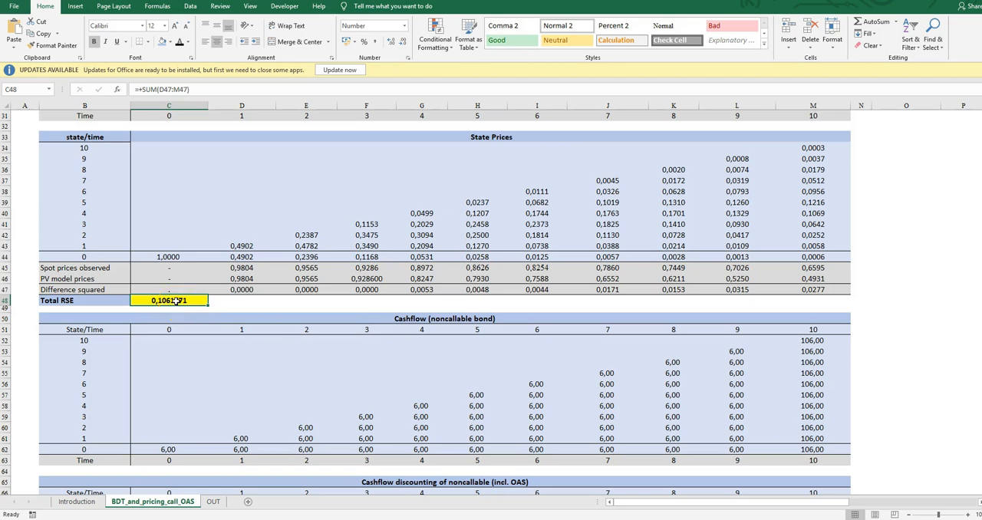
# Identify the a-drift cells D29:L29 as the Solver variables and the Total RSE in C48 as the objective.
pyautogui.scroll(7, 284, 323)
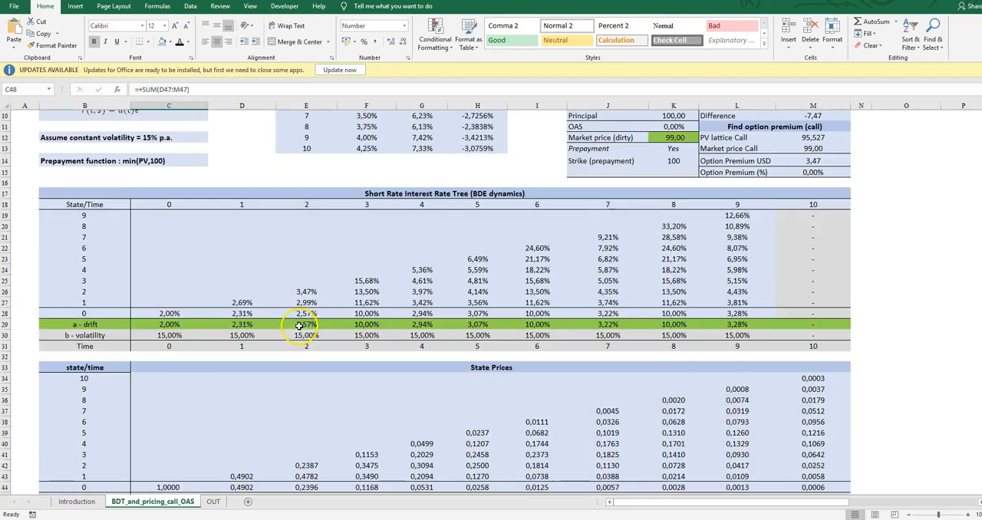
pyautogui.moveTo(242, 323); pyautogui.dragTo(733, 322)
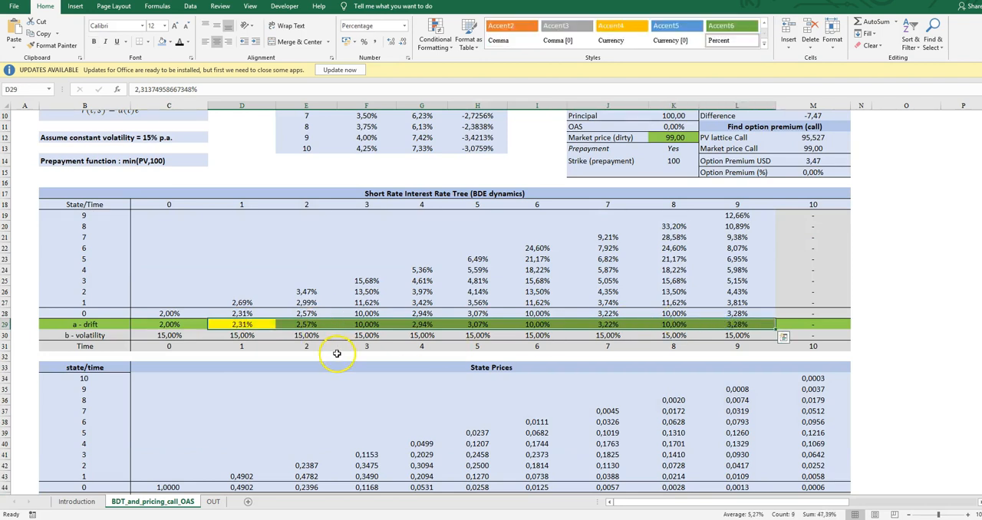
pyautogui.scroll(3, 339, 350)
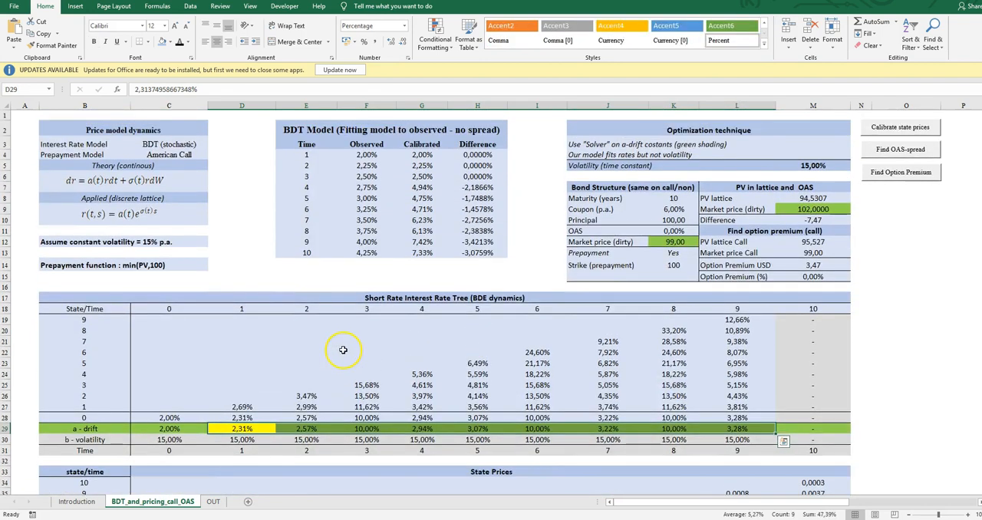
pyautogui.scroll(-10, 339, 350)
pyautogui.click(163, 301)
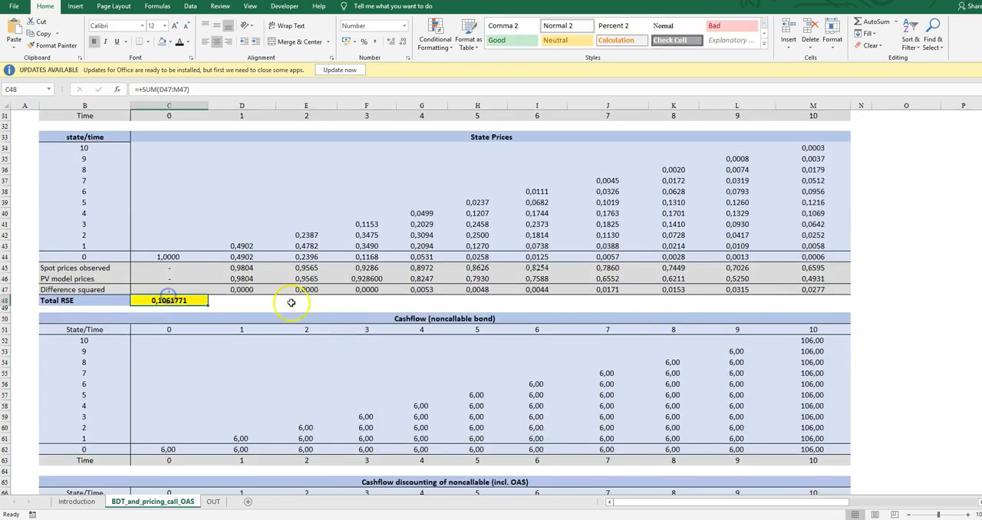
# Calibrate the state prices with the workbook's Solver macro, keep the Solver solution, and check the Total RSE.
pyautogui.scroll(10, 349, 304)
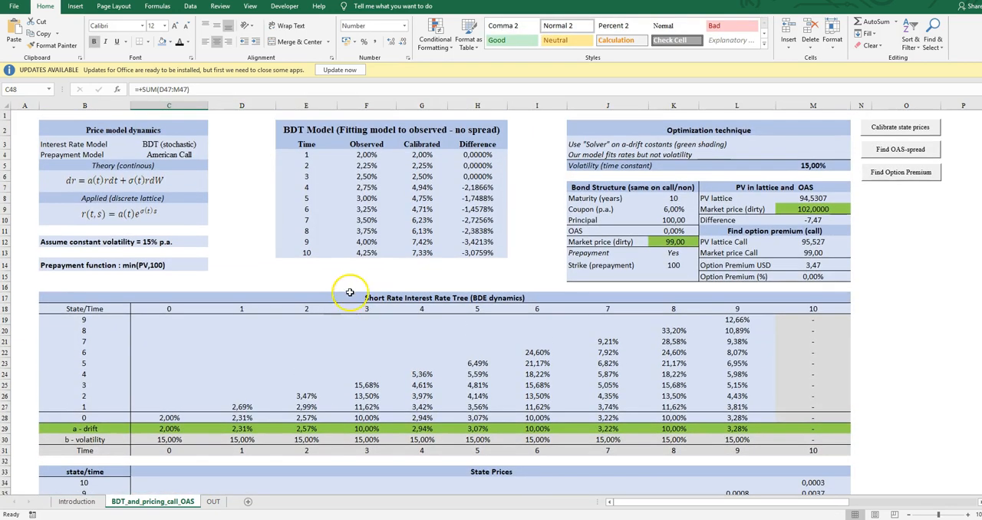
pyautogui.click(921, 128)
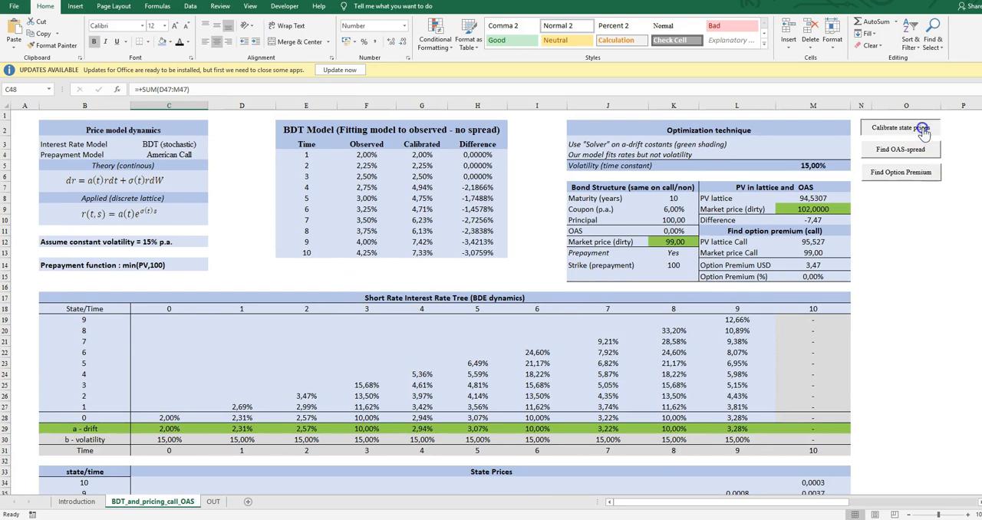
pyautogui.click(506, 287)
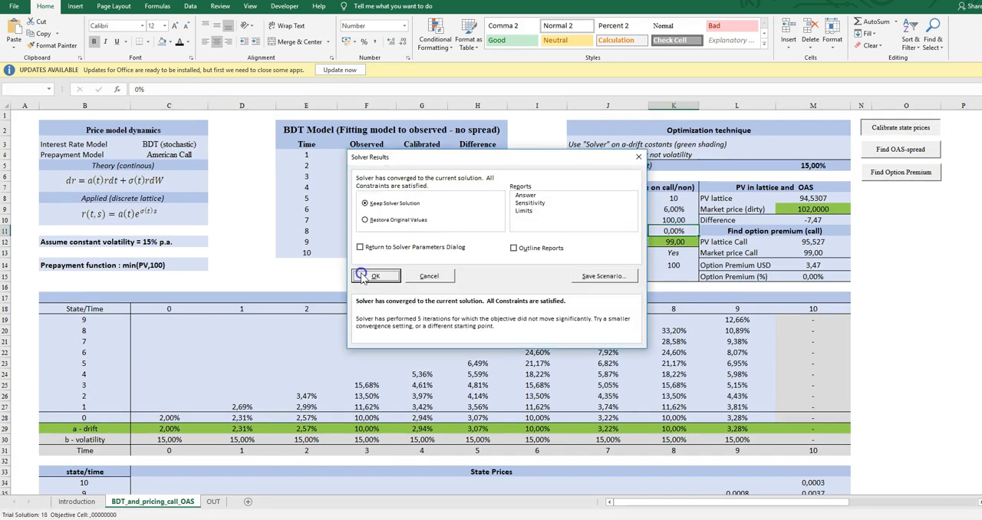
pyautogui.click(361, 274)
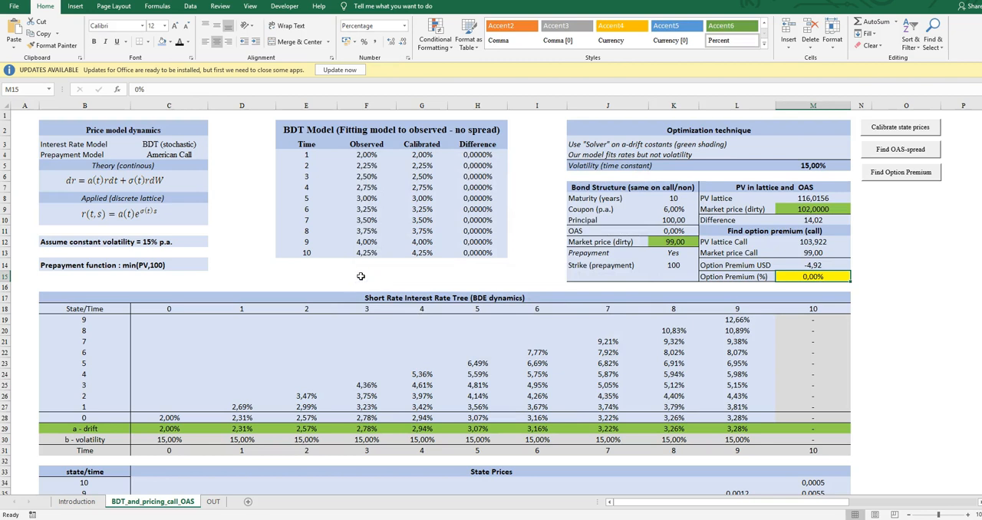
pyautogui.scroll(-9, 361, 276)
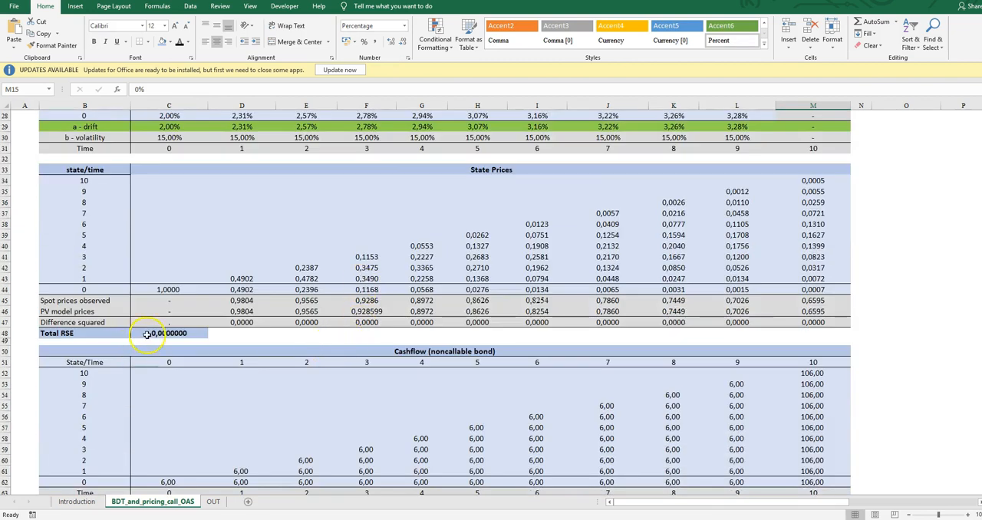
# Check the Total RSE in C48 and compare observed spot prices with PV model prices in rows 45 and 46 across the maturities.
pyautogui.click(146, 335)
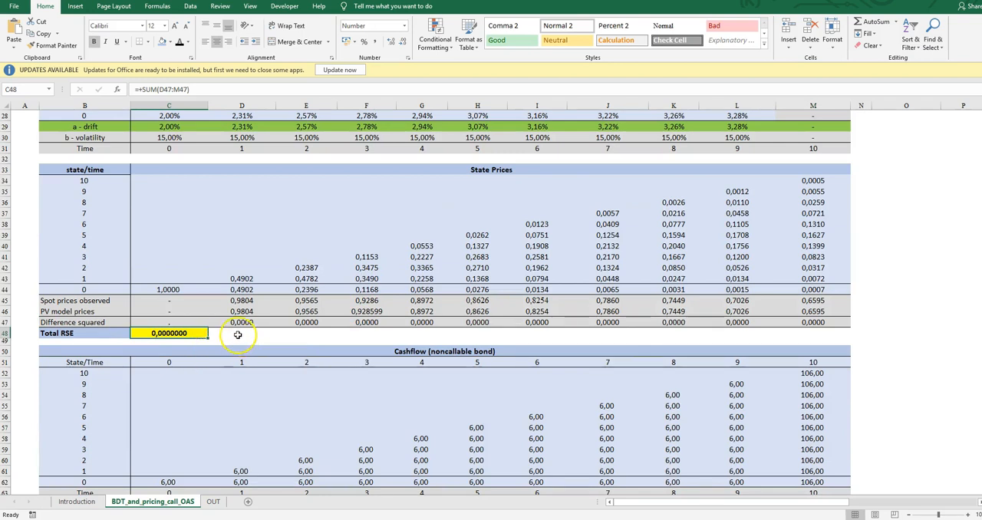
pyautogui.moveTo(240, 300); pyautogui.dragTo(245, 311)
pyautogui.moveTo(367, 300); pyautogui.dragTo(368, 311)
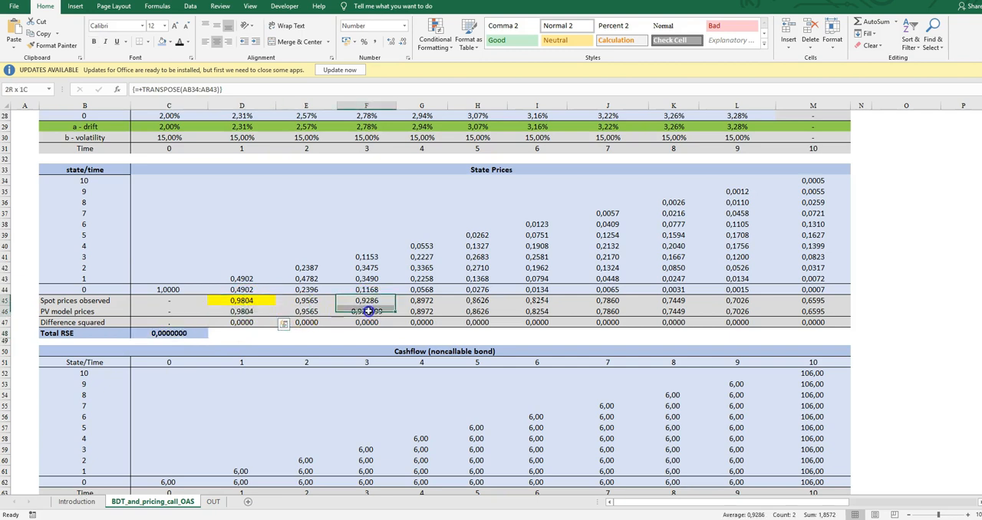
pyautogui.moveTo(477, 300); pyautogui.dragTo(480, 309)
pyautogui.moveTo(608, 300); pyautogui.dragTo(611, 310)
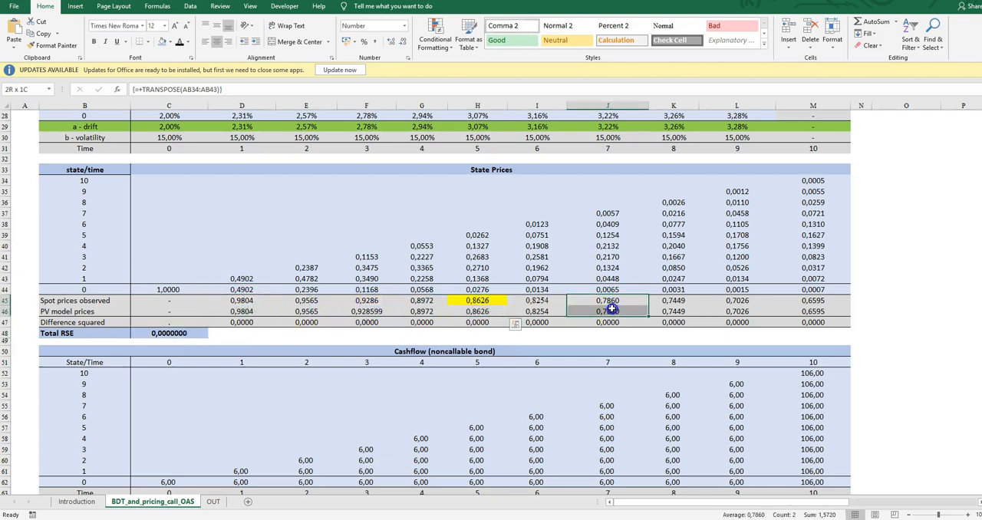
pyautogui.moveTo(738, 300); pyautogui.dragTo(812, 311)
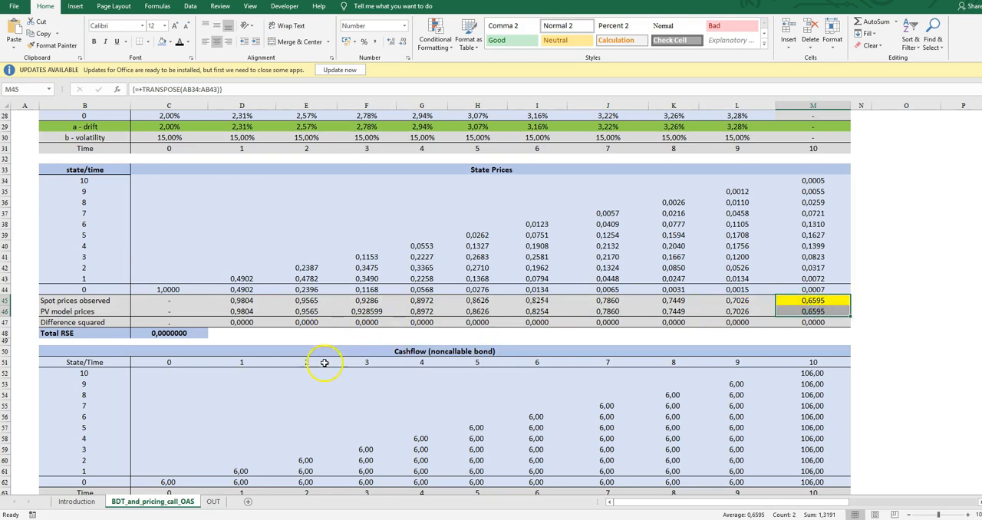
# Review the short rate tree C19:L28, tracing the highest-state rates from time 2 up to state 9 at time 9.
pyautogui.scroll(4, 327, 361)
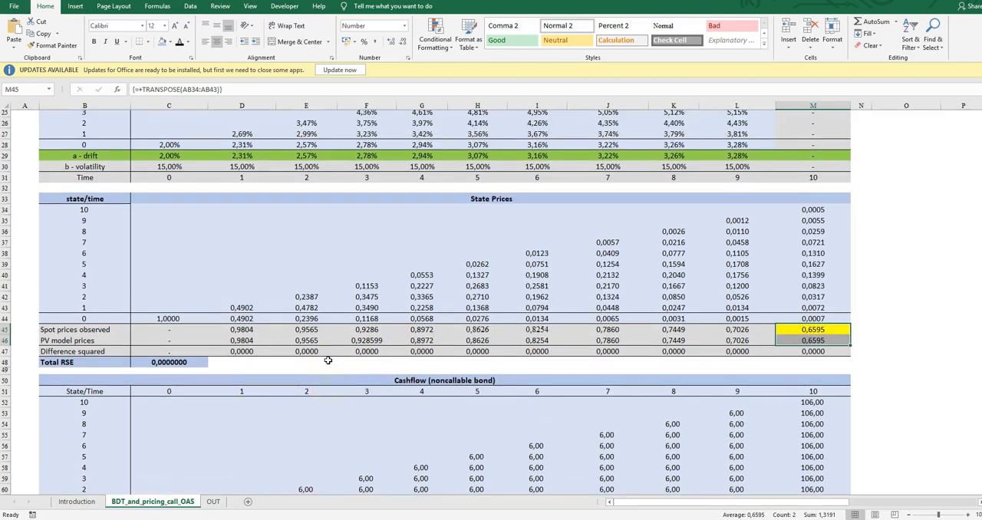
pyautogui.scroll(3, 328, 361)
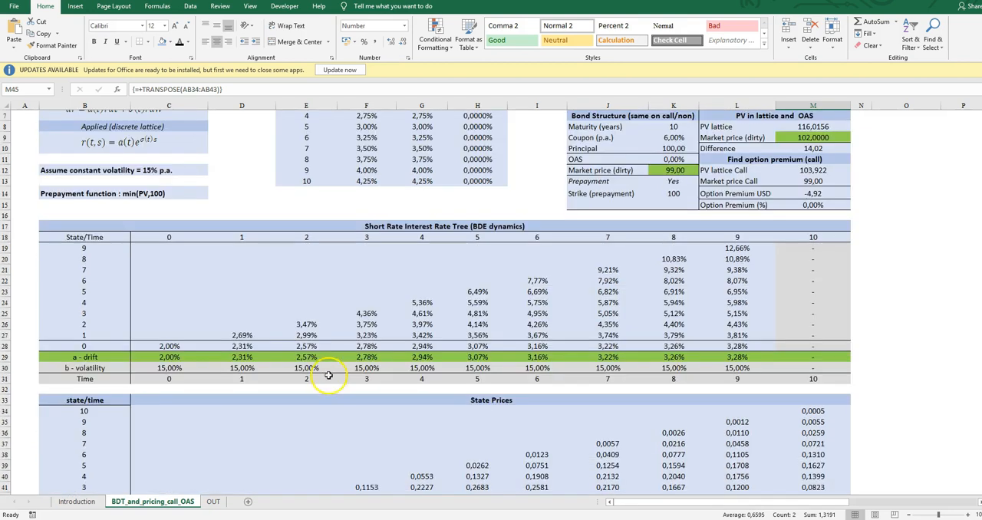
pyautogui.scroll(2, 332, 387)
pyautogui.scroll(1, 333, 388)
pyautogui.moveTo(175, 326); pyautogui.dragTo(725, 416)
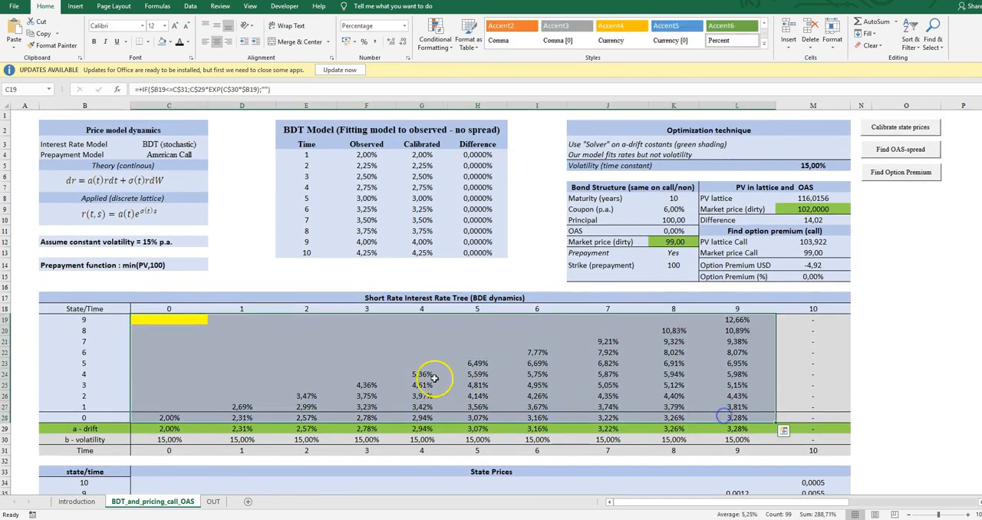
pyautogui.click(290, 404)
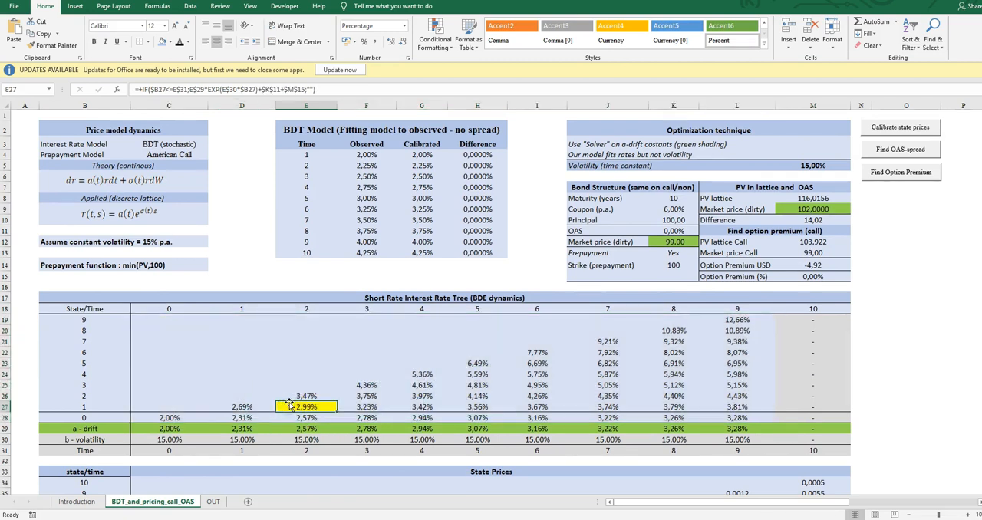
pyautogui.press('Right')
pyautogui.press('Up')
pyautogui.press('Up')
pyautogui.press('Up')
pyautogui.press('Right')
pyautogui.press('Right')
pyautogui.press('Up')
pyautogui.press('Right')
pyautogui.press('Up')
pyautogui.press('Right')
pyautogui.press('Up')
pyautogui.press('Right')
pyautogui.press('Up')
pyautogui.press('Right')
pyautogui.press('Up')
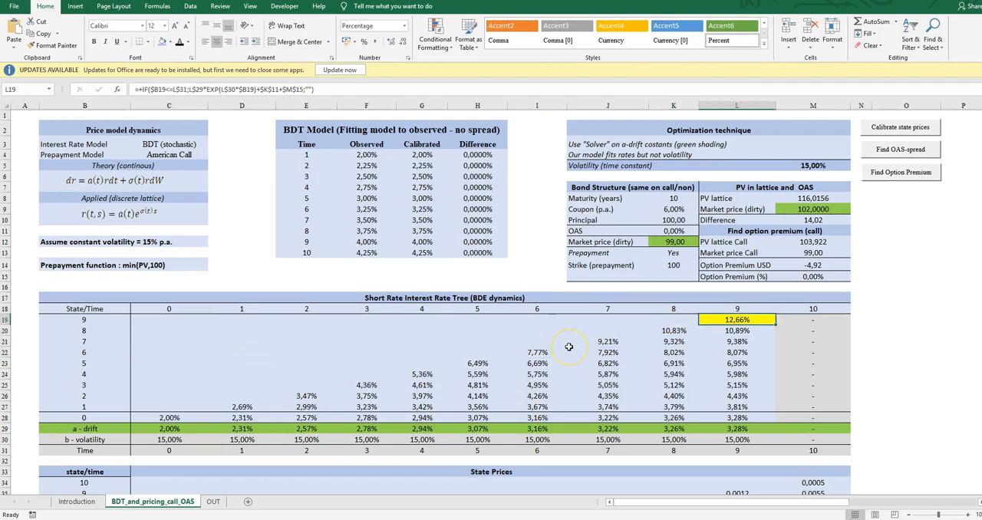
# Turn the bond in the Bond Structure block into a zero-coupon bond with a 0% coupon and a principal of 1.
pyautogui.click(522, 218)
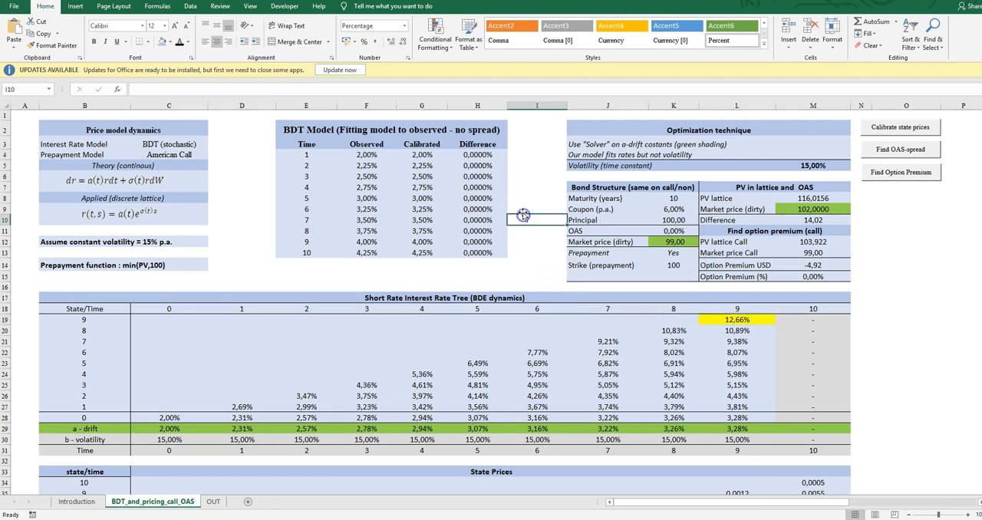
pyautogui.press('Right')
pyautogui.press('Right')
pyautogui.press('Up')
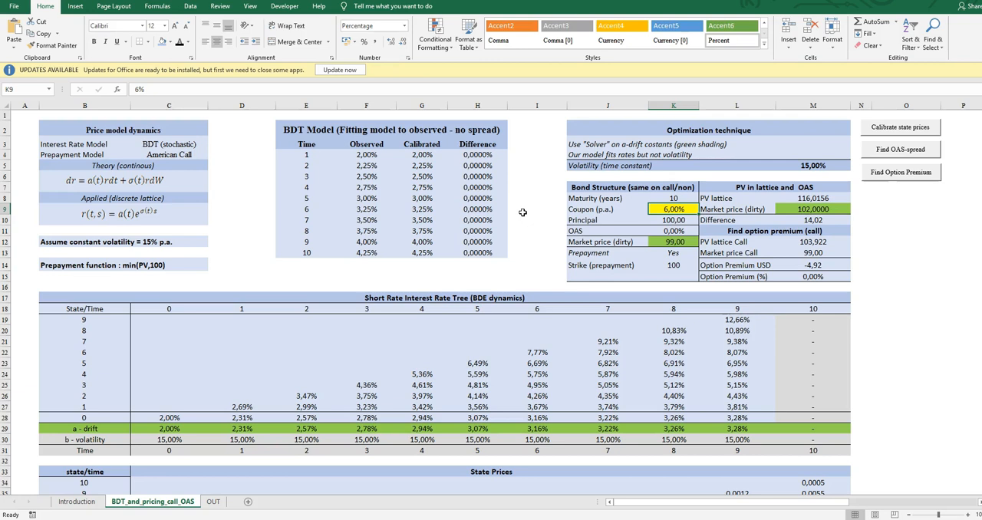
pyautogui.press('Left')
pyautogui.press('Right')
pyautogui.press('Up')
pyautogui.press('Down')
pyautogui.press('Up')
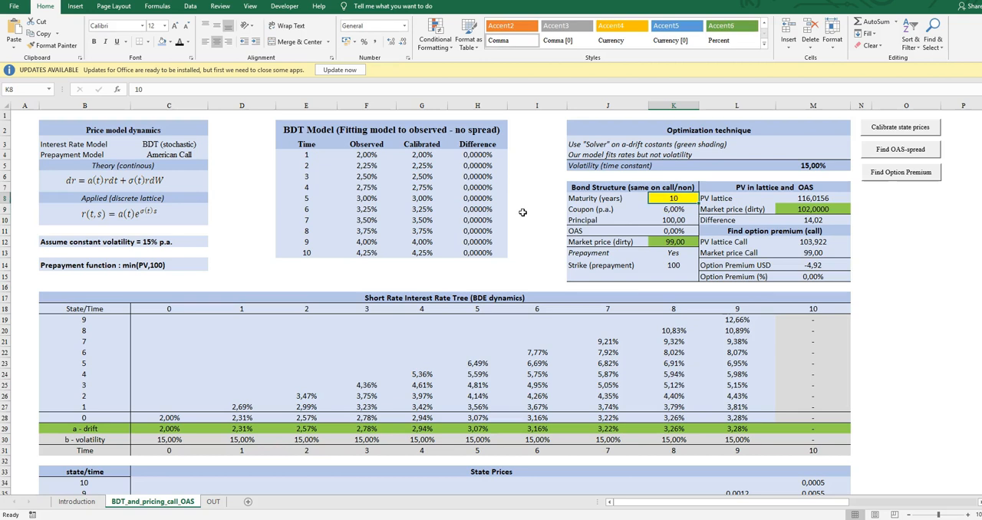
pyautogui.press('Down')
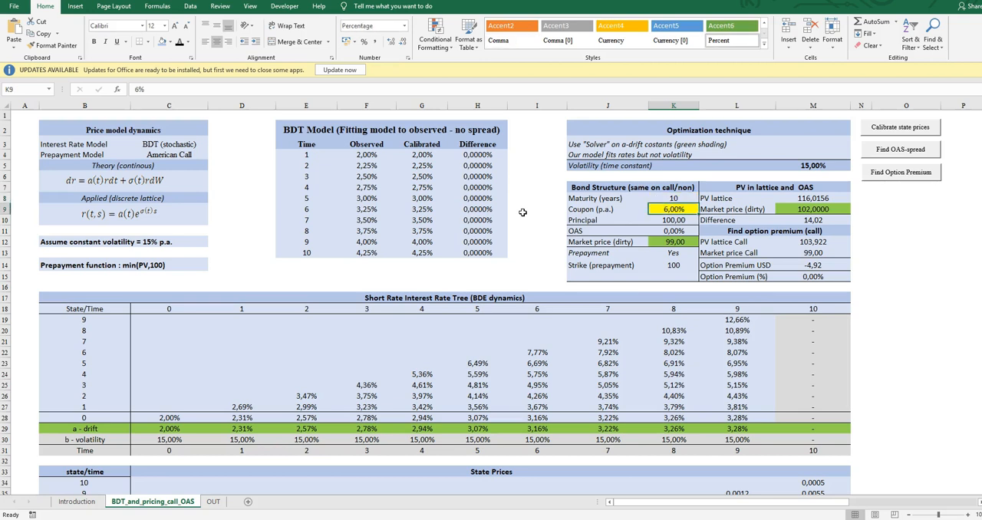
pyautogui.write('0')
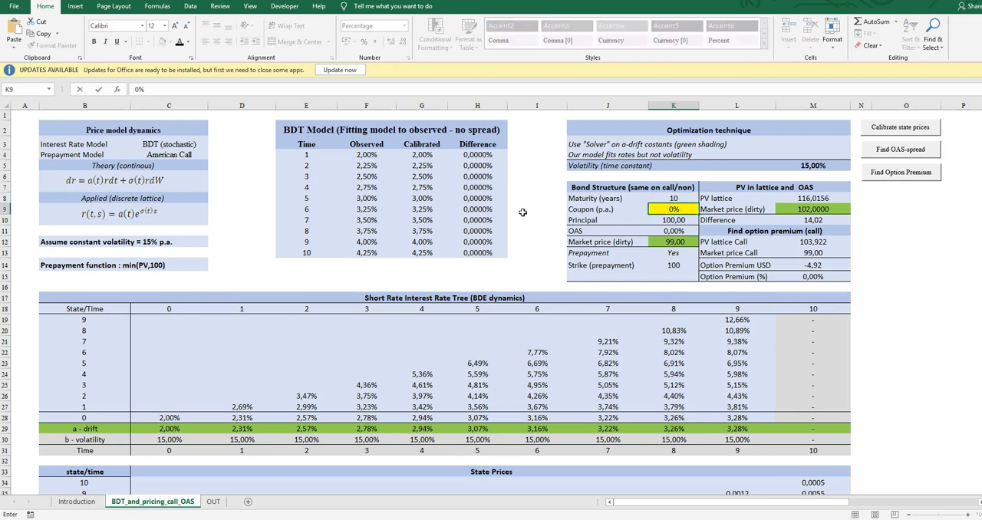
pyautogui.press('Return')
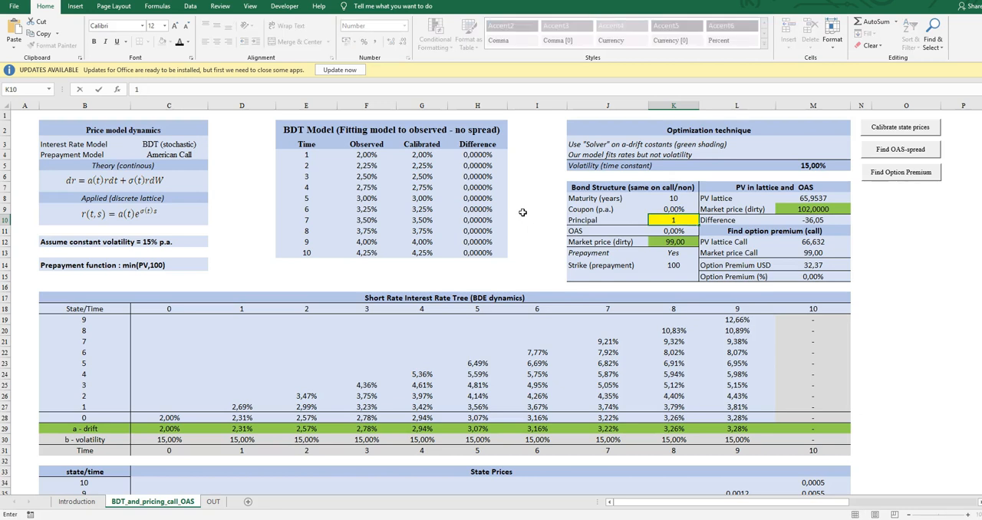
pyautogui.press('Return')
pyautogui.press('Up')
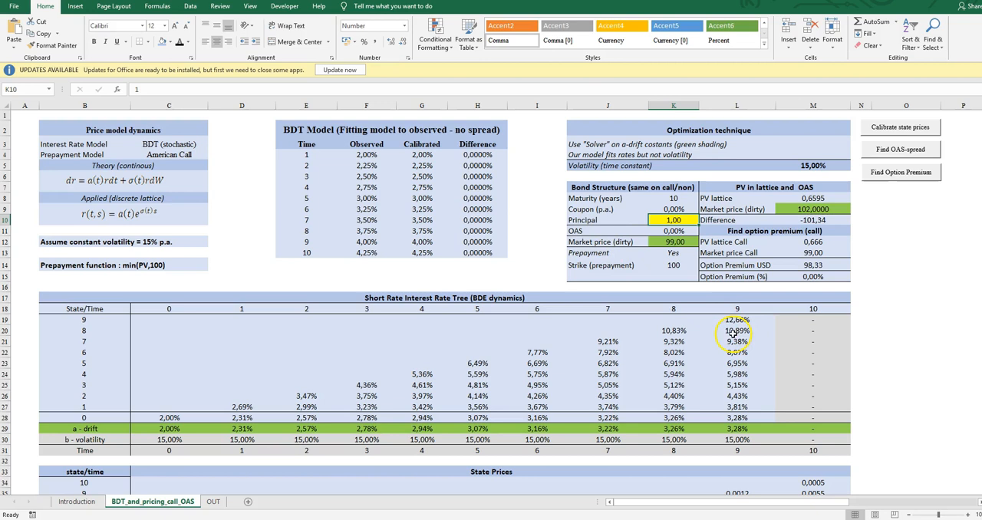
# Dismiss the mail notification covering the lower part of the sheet.
pyautogui.scroll(-1, 691, 350)
pyautogui.scroll(-1, 690, 350)
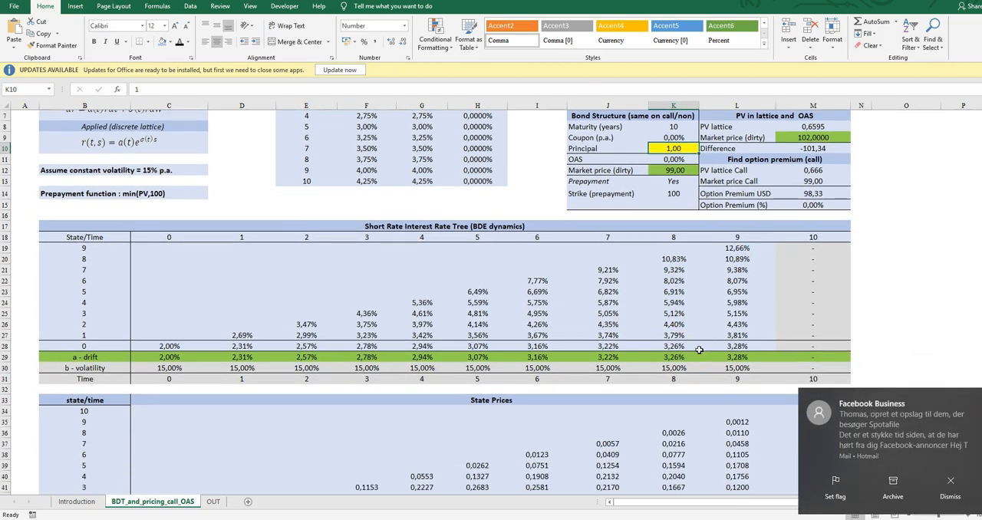
pyautogui.scroll(-1, 699, 350)
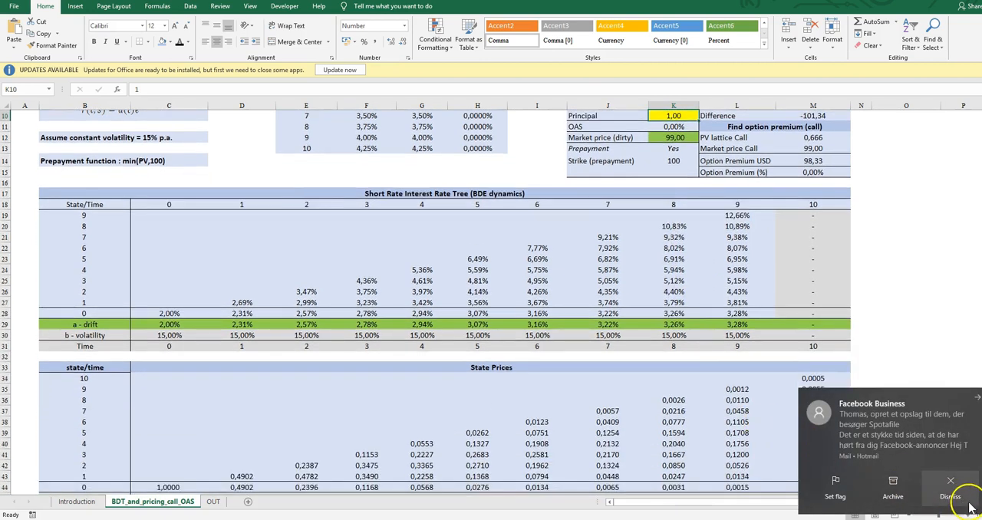
pyautogui.click(950, 488)
# Examine the noncallable bond's cashflow table, following its formulas and time row across to maturity at time 10.
pyautogui.scroll(1, 583, 248)
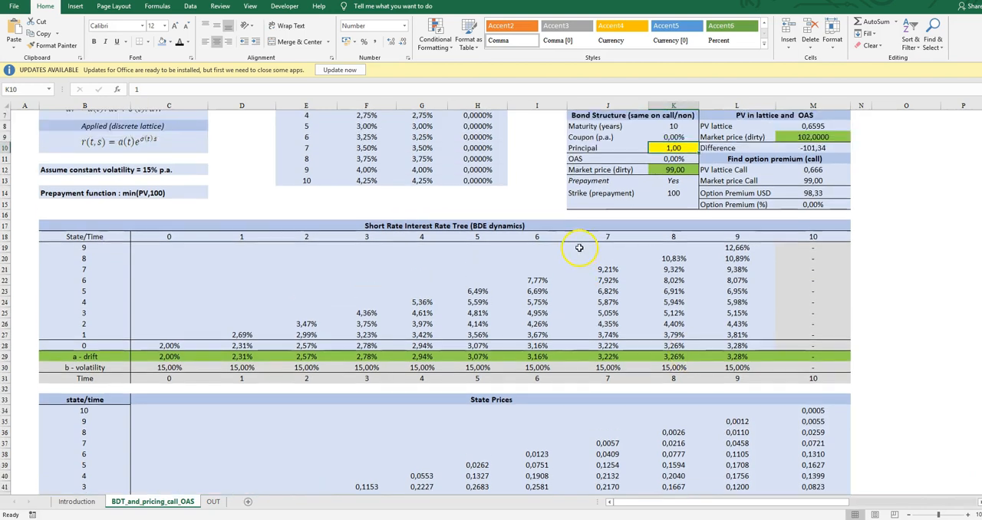
pyautogui.scroll(1, 578, 286)
pyautogui.scroll(-4, 578, 286)
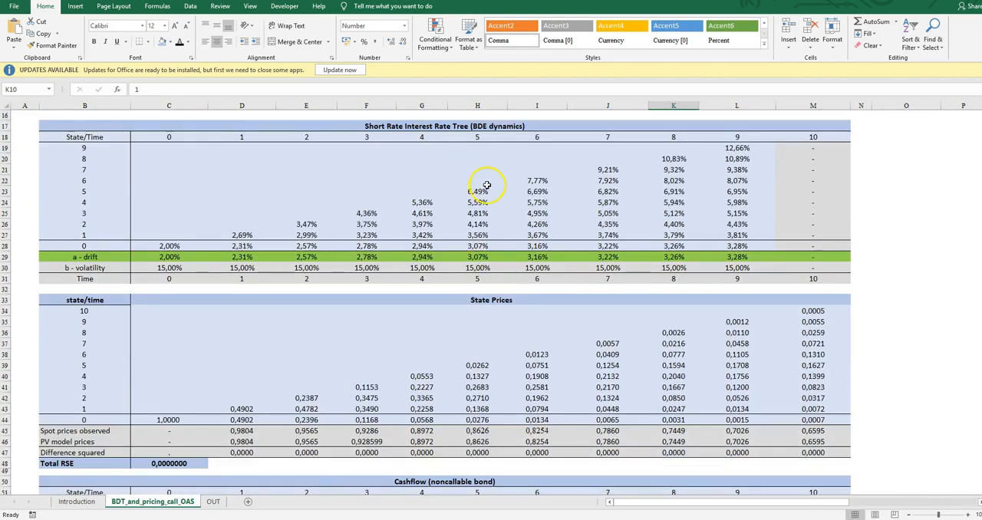
pyautogui.scroll(-6, 477, 181)
pyautogui.click(529, 316)
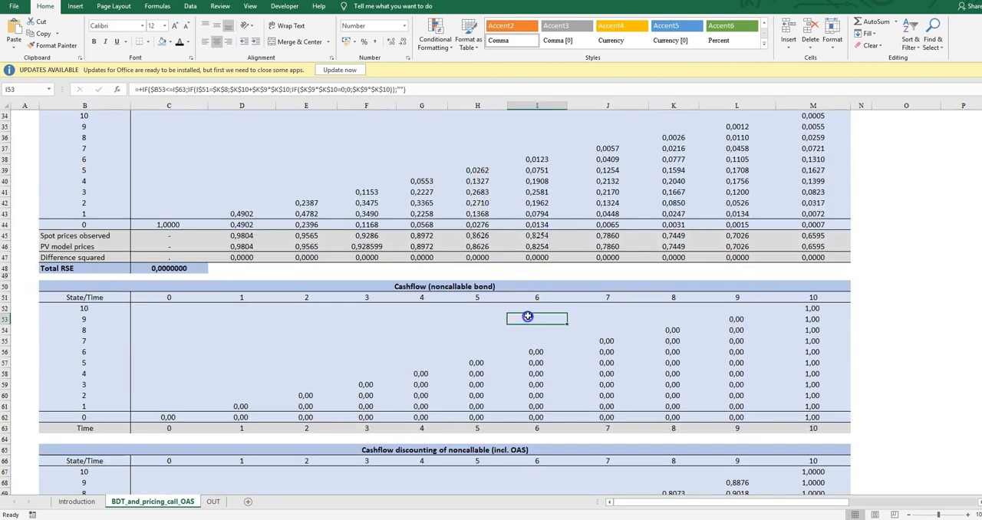
pyautogui.press('Right')
pyautogui.press('Right')
pyautogui.press('Right')
pyautogui.press('Up')
pyautogui.press('Up')
pyautogui.press('Up')
pyautogui.press('Down')
pyautogui.press('Right')
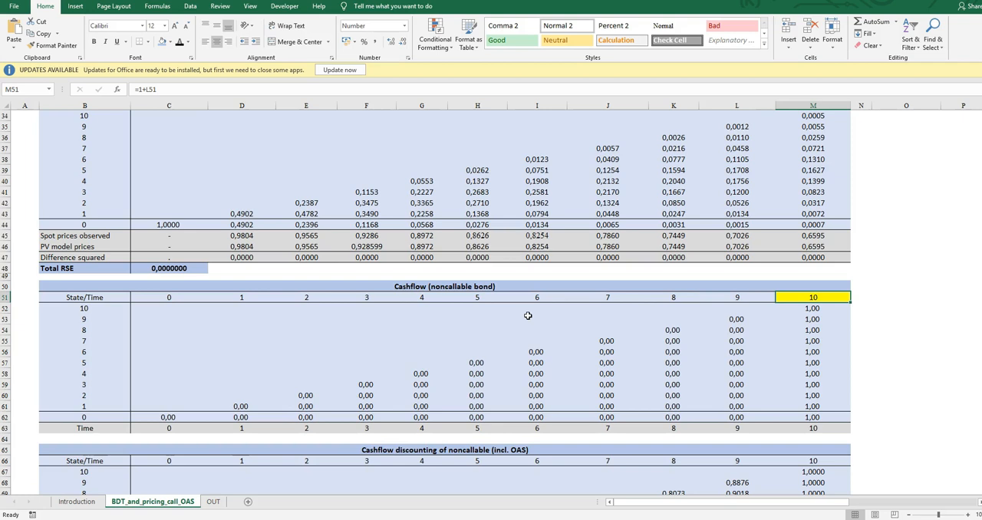
# Examine the noncallable bond's payoffs at time 10 in M52:M62 for all states from 10 down to 0.
pyautogui.scroll(-3, 528, 316)
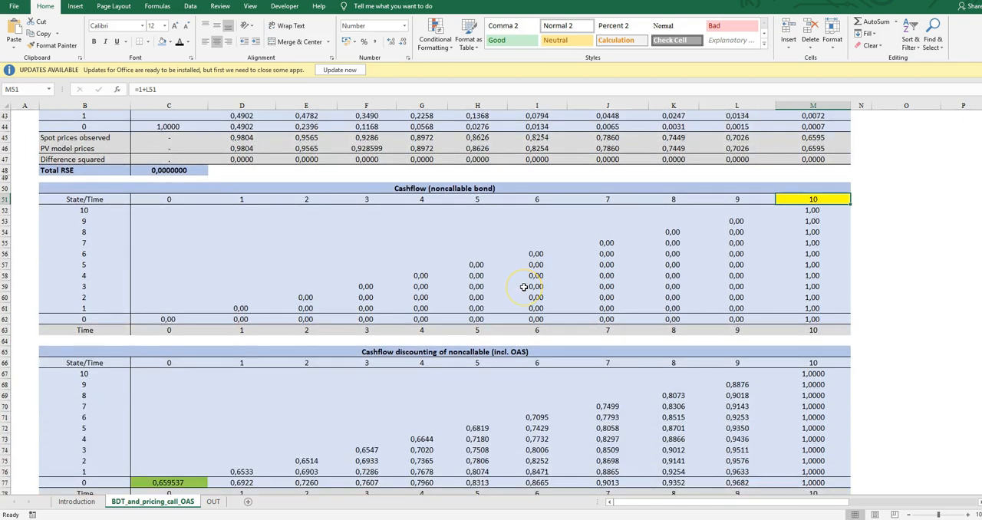
pyautogui.press('Down')
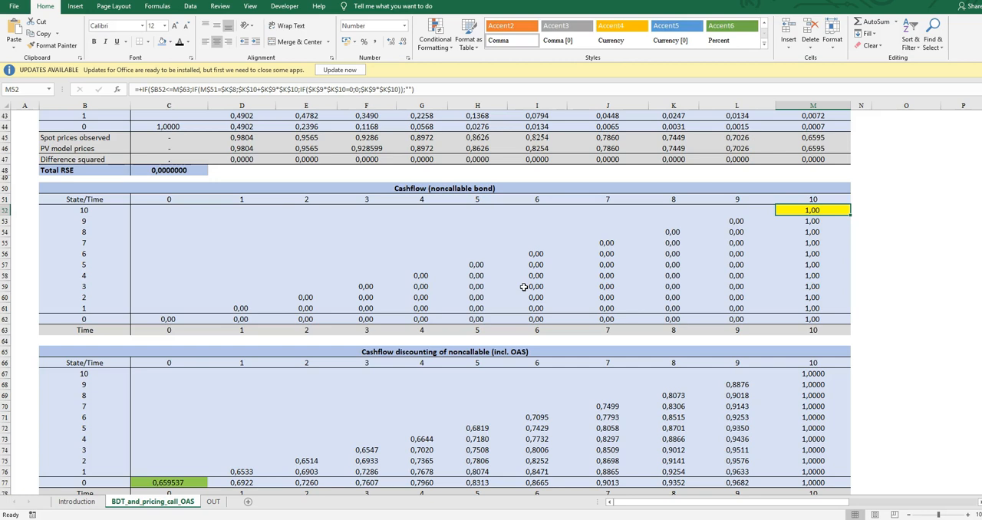
pyautogui.press('Down')
pyautogui.press('Down')
pyautogui.press('Down')
pyautogui.press('Down')
pyautogui.press('Down')
pyautogui.press('Down')
pyautogui.press('Down')
pyautogui.press('Down')
pyautogui.press('Down')
pyautogui.press('Down')
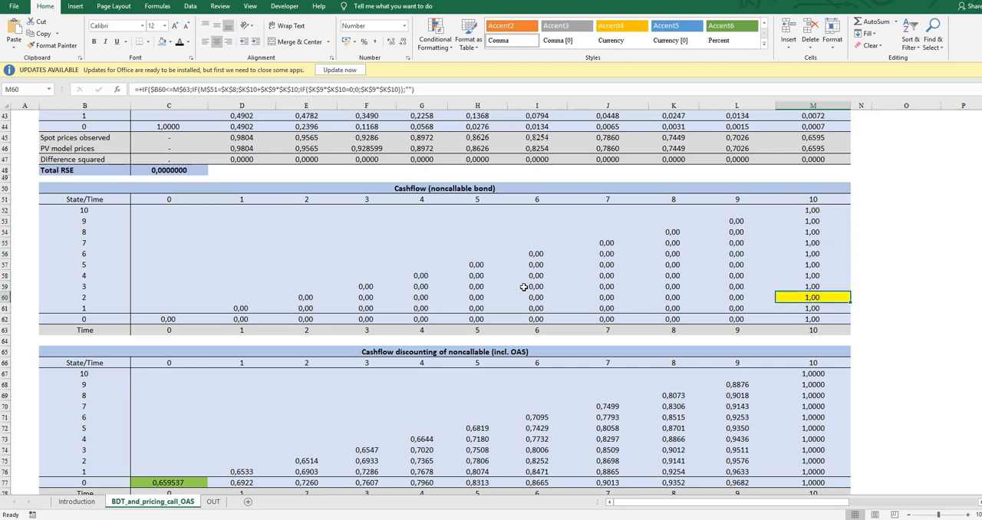
pyautogui.press('Up')
pyautogui.press('Up')
pyautogui.press('Up')
pyautogui.press('Up')
pyautogui.press('Up')
pyautogui.press('Up')
pyautogui.press('Up')
pyautogui.press('Up')
pyautogui.press('Up')
pyautogui.press('Up')
pyautogui.press('Up')
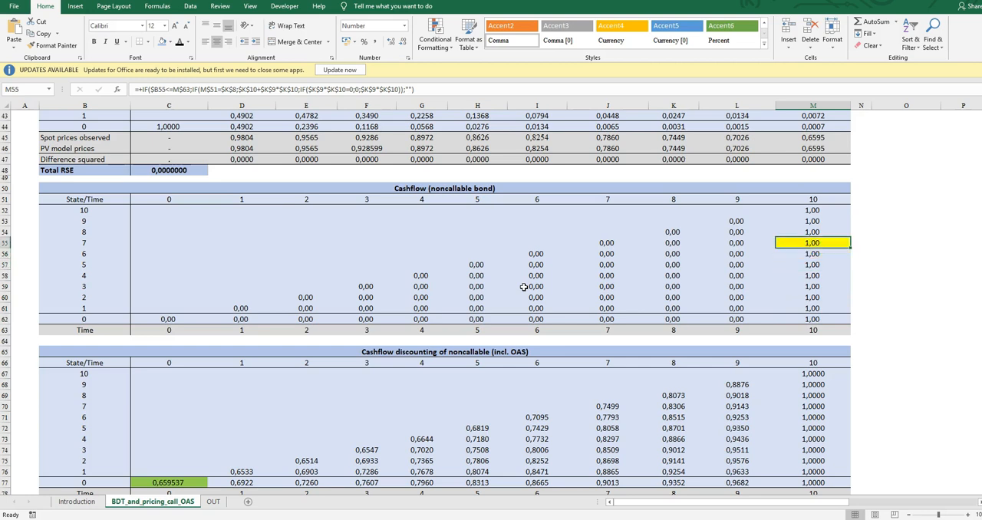
pyautogui.press('Down')
pyautogui.press('Down')
pyautogui.press('Down')
pyautogui.press('Down')
pyautogui.press('Down')
pyautogui.press('Down')
pyautogui.press('Down')
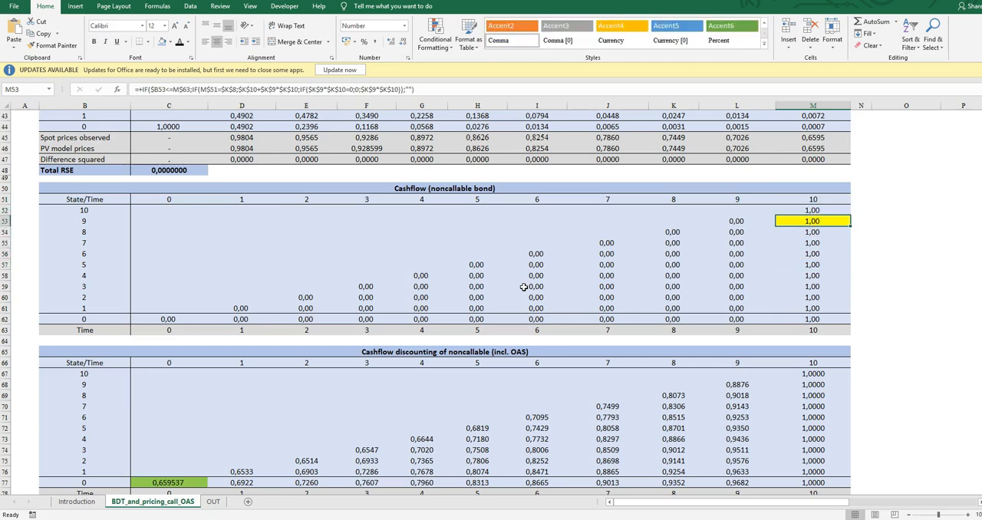
pyautogui.press('Down')
pyautogui.press('Down')
pyautogui.press('Down')
pyautogui.press('Down')
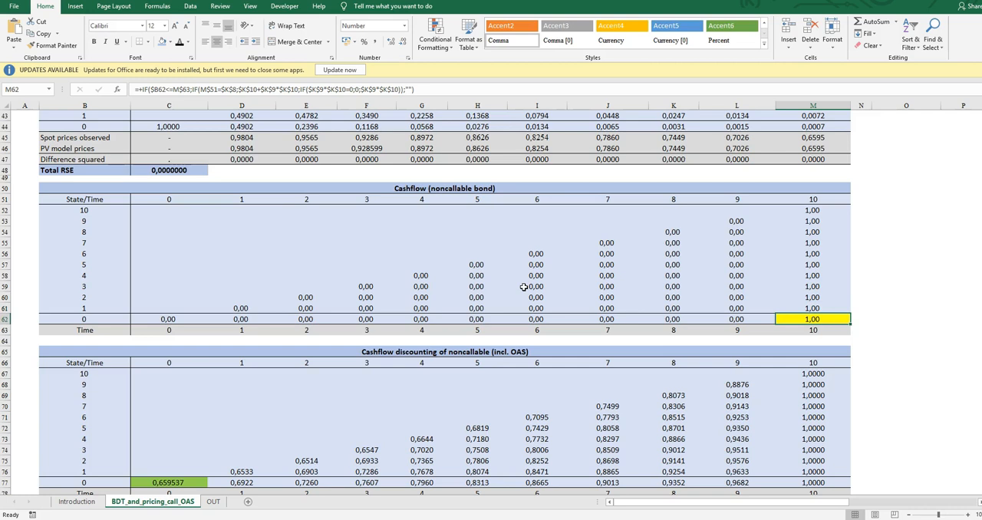
# Trace the noncallable bond's interim cashflows from time 9 back to time 0 in C62.
pyautogui.press('Left')
pyautogui.press('Up')
pyautogui.press('Up')
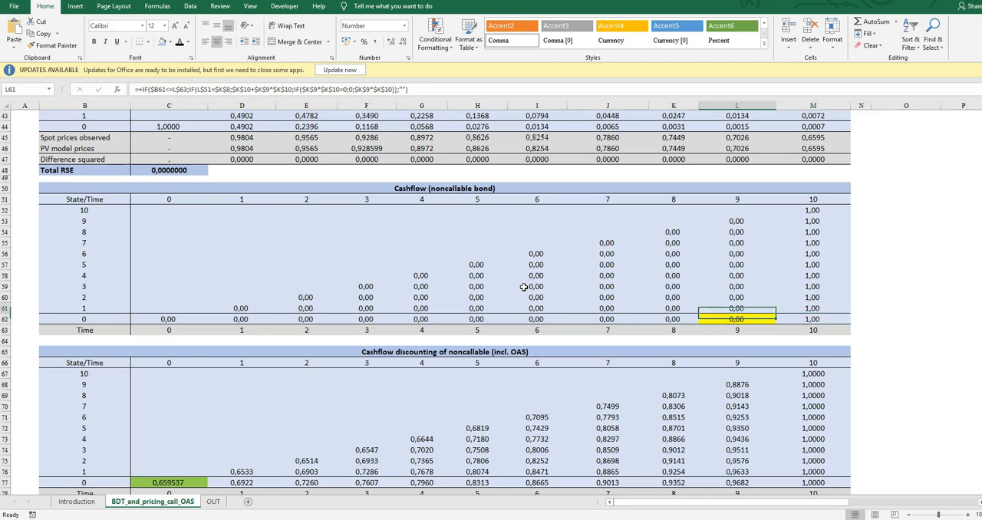
pyautogui.press('Left')
pyautogui.press('Left')
pyautogui.press('Left')
pyautogui.press('Left')
pyautogui.press('Left')
pyautogui.press('Left')
pyautogui.press('Left')
pyautogui.press('Left')
pyautogui.press('Down')
pyautogui.press('Down')
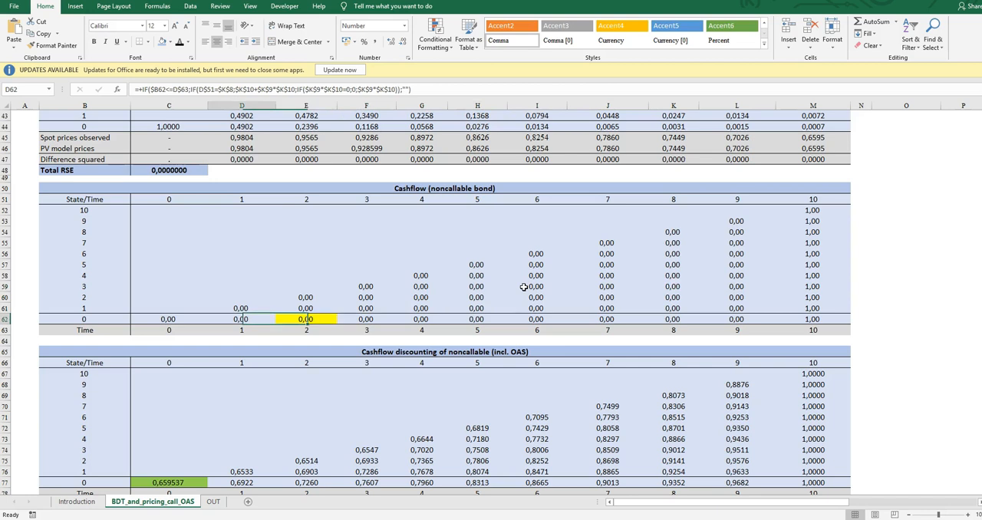
pyautogui.press('Left')
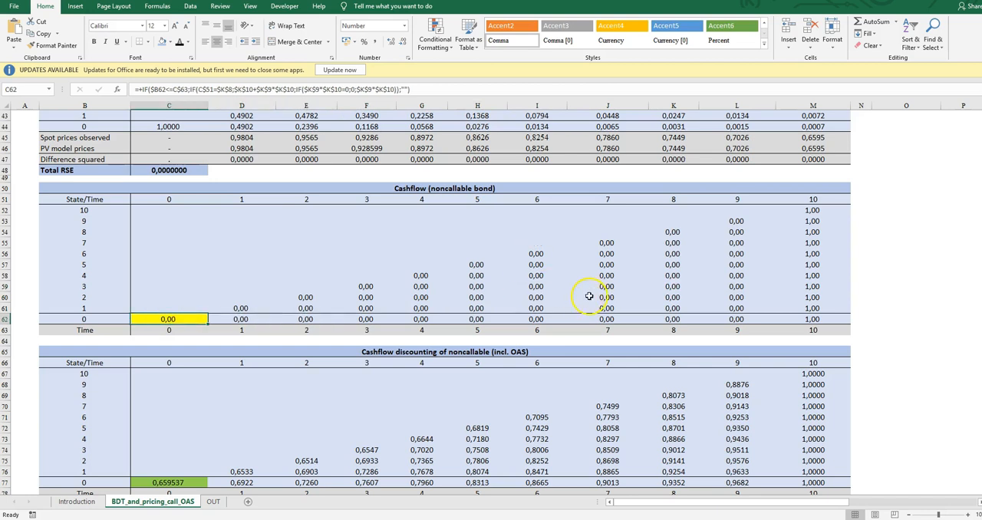
# Examine how the time 10 values M67:M77 in the noncallable discounting table link to the cashflow table.
pyautogui.scroll(-3, 593, 285)
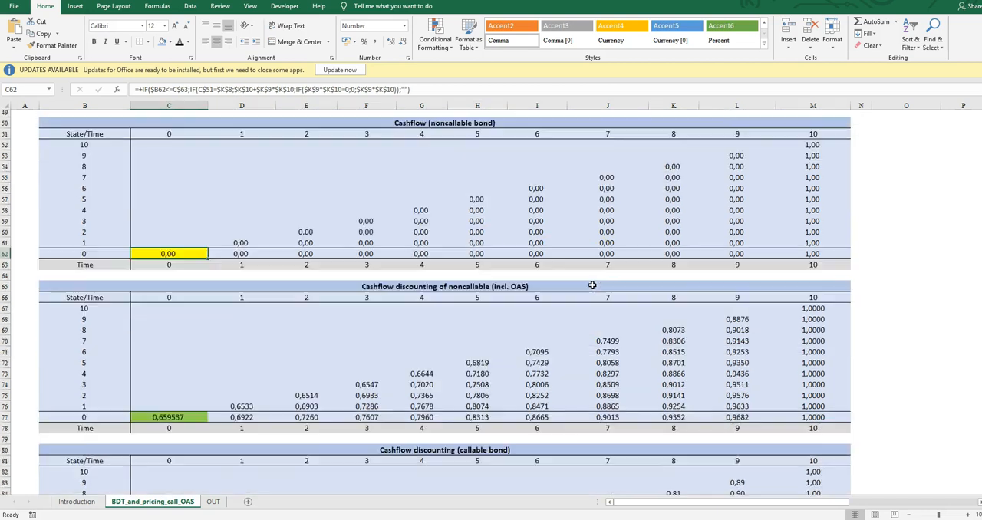
pyautogui.click(816, 281)
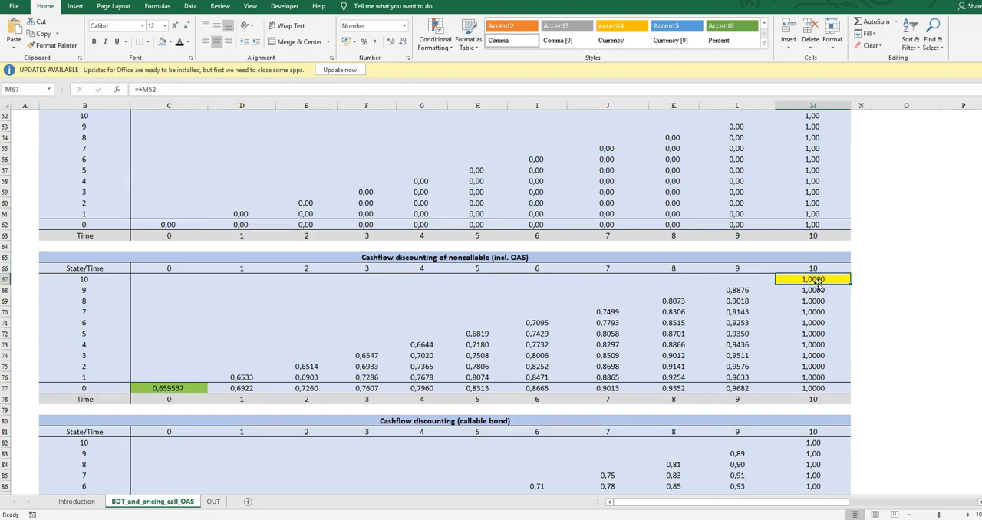
pyautogui.press('Down')
pyautogui.press('Up')
pyautogui.press('Down')
pyautogui.press('Down')
pyautogui.press('Down')
pyautogui.press('Down')
pyautogui.press('Down')
pyautogui.press('Down')
pyautogui.press('Down')
pyautogui.press('Down')
pyautogui.press('Down')
pyautogui.press('Down')
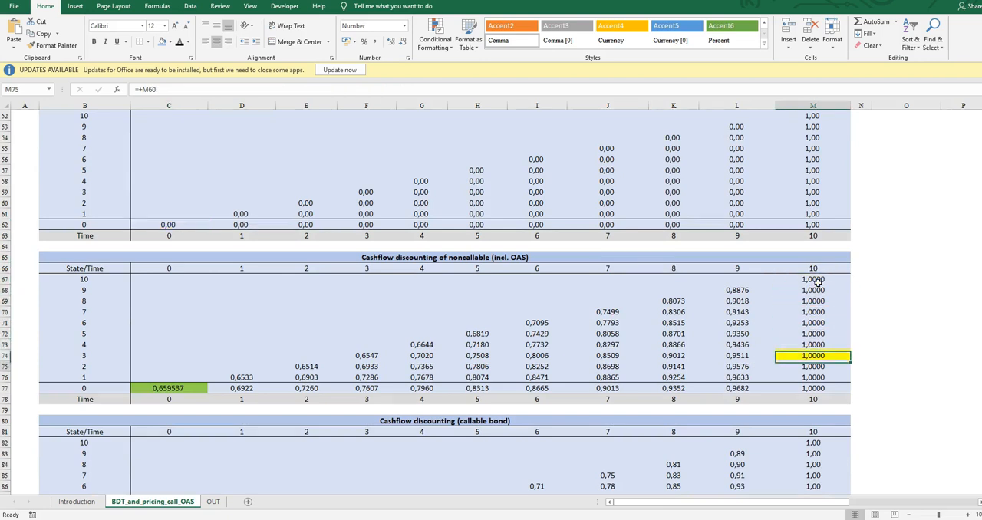
pyautogui.press('Up')
pyautogui.press('Up')
pyautogui.press('Up')
pyautogui.press('Up')
pyautogui.press('Up')
pyautogui.press('Up')
pyautogui.press('Up')
pyautogui.press('Up')
pyautogui.press('Up')
pyautogui.press('Up')
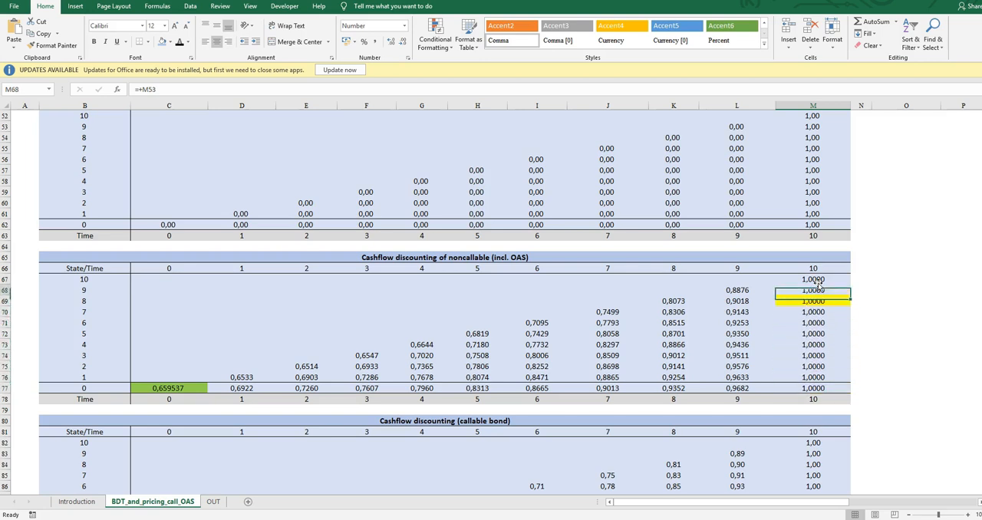
# Review the noncallable bond's time 10 payoffs in M52:M62 that feed the discounting table.
pyautogui.scroll(3, 894, 289)
pyautogui.moveTo(816, 211); pyautogui.dragTo(831, 319)
pyautogui.scroll(-3, 825, 322)
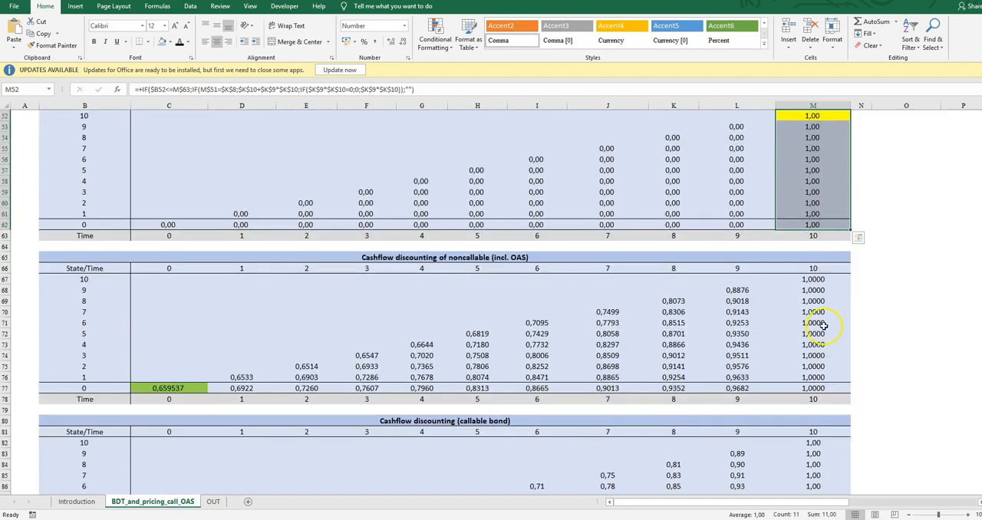
# Examine the discounting formula in L68 for state 9 at time 9 and the cells it references.
pyautogui.click(812, 279)
pyautogui.press('Down')
pyautogui.press('Left')
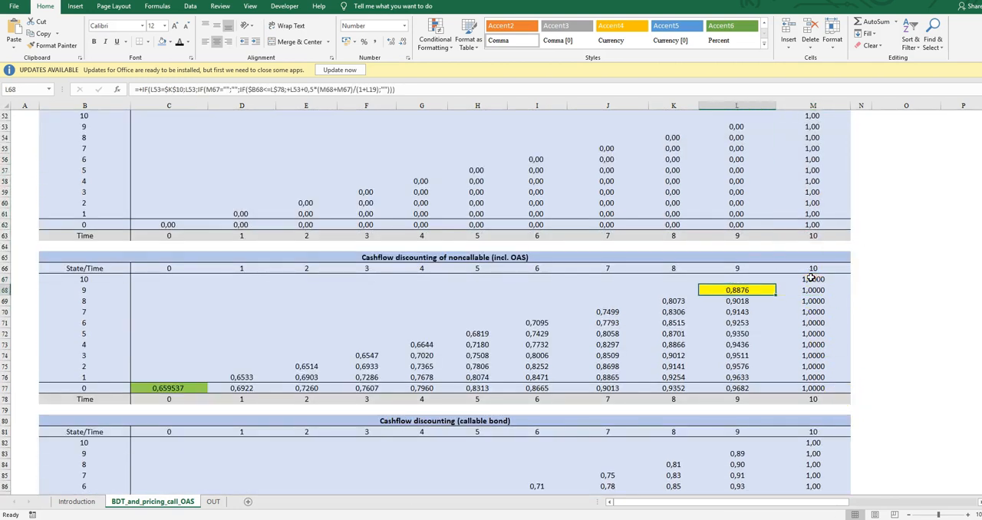
pyautogui.click(440, 89)
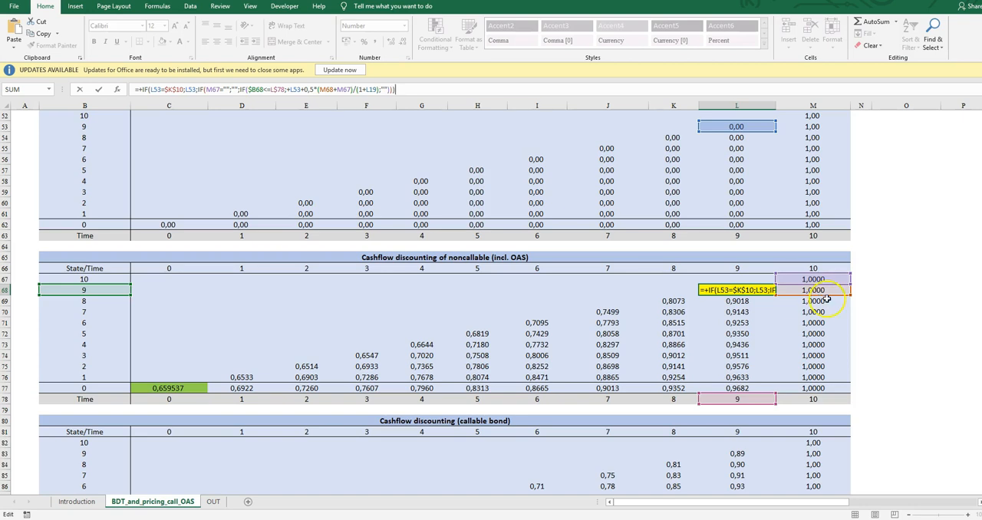
# Trace the noncallable bond's discounted values backwards through the lattice to the time 0 price in C77.
pyautogui.click(823, 303)
pyautogui.press('Left')
pyautogui.press('Down')
pyautogui.press('Down')
pyautogui.press('Down')
pyautogui.press('Left')
pyautogui.press('Right')
pyautogui.press('Down')
pyautogui.press('Down')
pyautogui.press('Left')
pyautogui.press('Left')
pyautogui.press('Left')
pyautogui.press('Down')
pyautogui.press('Down')
pyautogui.press('Left')
pyautogui.press('Left')
pyautogui.press('Left')
pyautogui.press('Left')
pyautogui.press('Down')
pyautogui.press('Down')
pyautogui.press('Left')
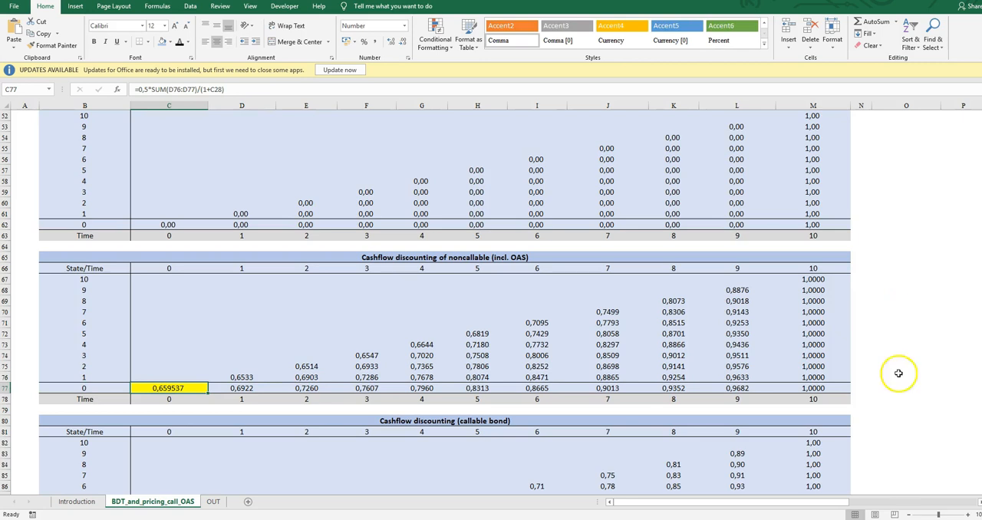
# Check how the PV lattice value in M8 links to the noncallable bond's time 0 price.
pyautogui.scroll(14, 729, 384)
pyautogui.scroll(3, 731, 388)
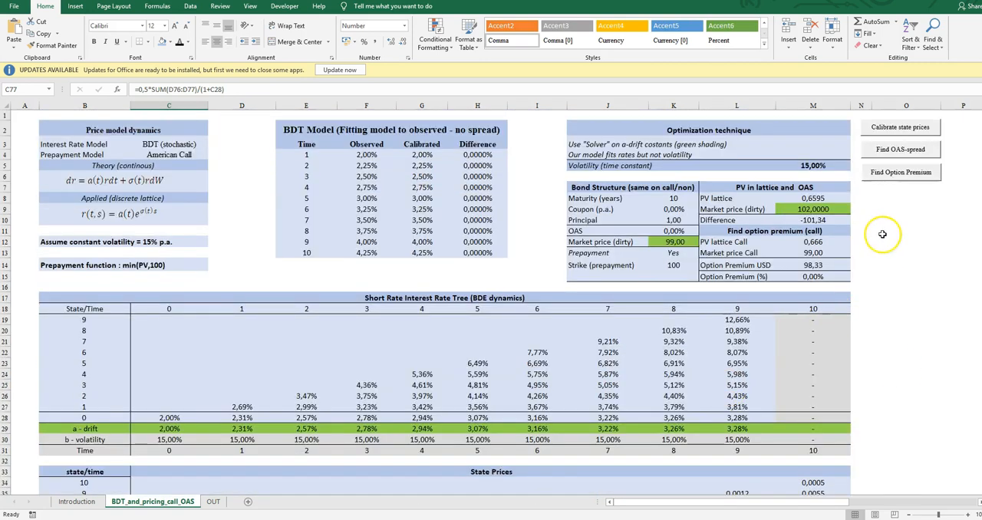
pyautogui.click(814, 202)
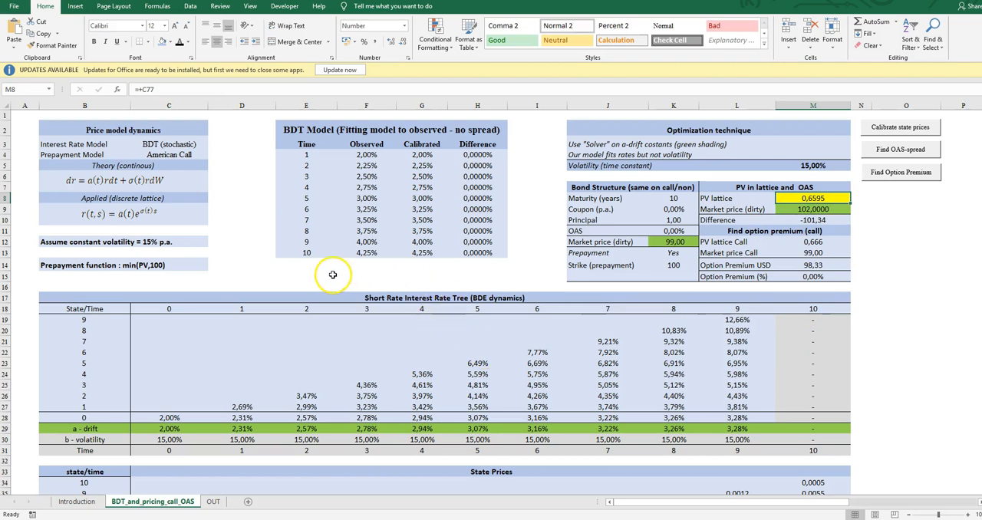
# Try a check formula in F15, below the observed rates, that calculates 1/(1+M8).
pyautogui.click(360, 266)
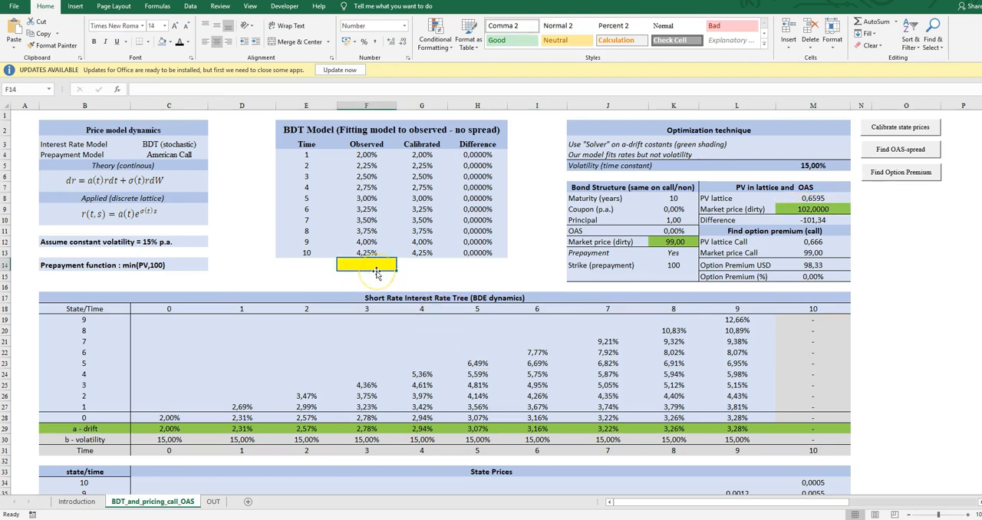
pyautogui.click(377, 274)
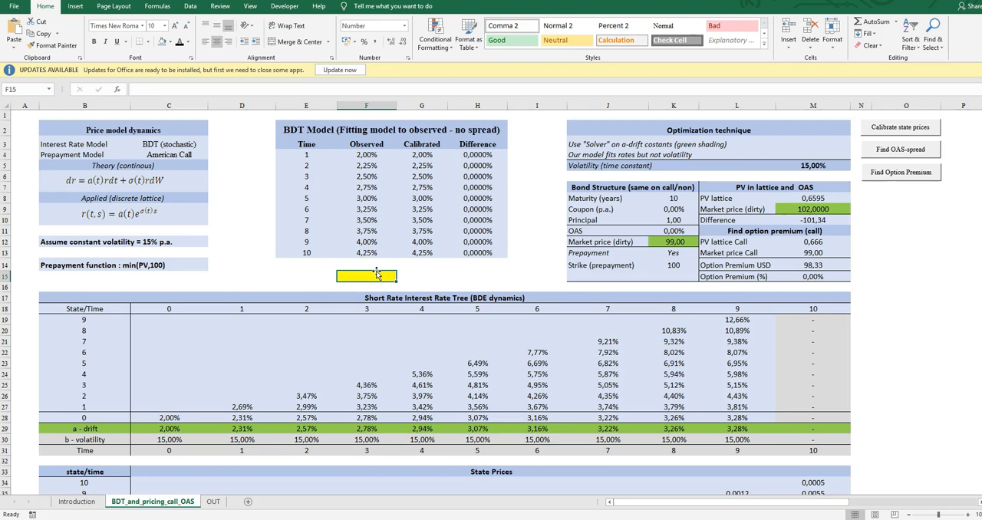
pyautogui.write('+')
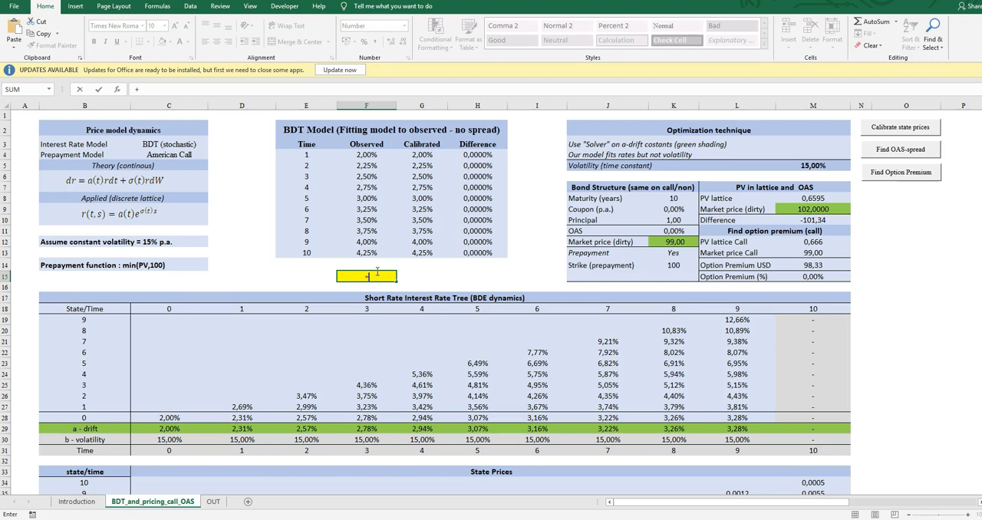
pyautogui.hotkey('alt', 'Tab')
pyautogui.click(370, 277)
pyautogui.press('Up')
pyautogui.press('Right')
pyautogui.press('Right')
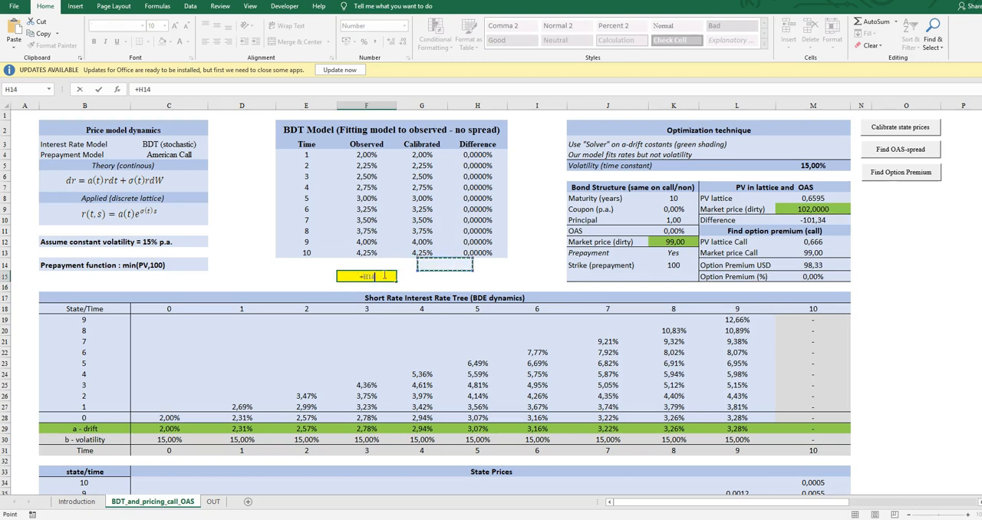
pyautogui.press('BackSpace')
pyautogui.press('BackSpace')
pyautogui.press('BackSpace')
pyautogui.write('1')
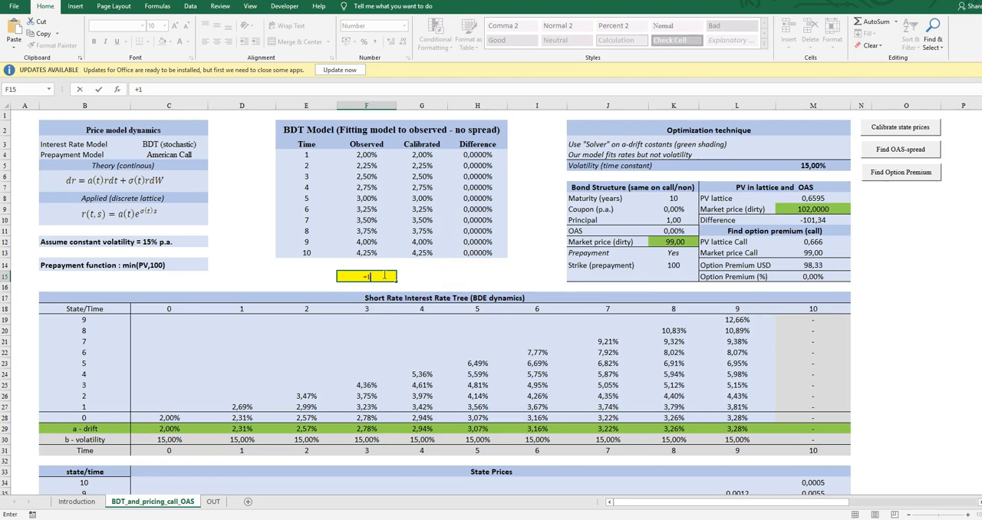
pyautogui.write('/(1+')
pyautogui.press('Right')
pyautogui.press('Right')
pyautogui.press('Right')
pyautogui.press('Right')
pyautogui.press('Up')
pyautogui.press('Up')
pyautogui.press('Up')
pyautogui.press('Up')
pyautogui.press('Right')
pyautogui.press('Up')
pyautogui.press('Right')
pyautogui.press('Up')
pyautogui.press('Up')
pyautogui.press('Right')
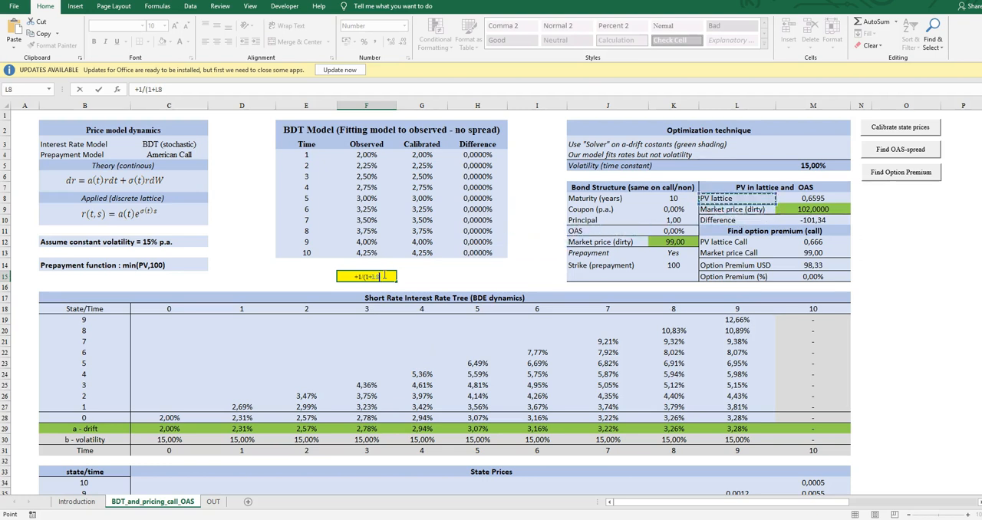
pyautogui.write(')')
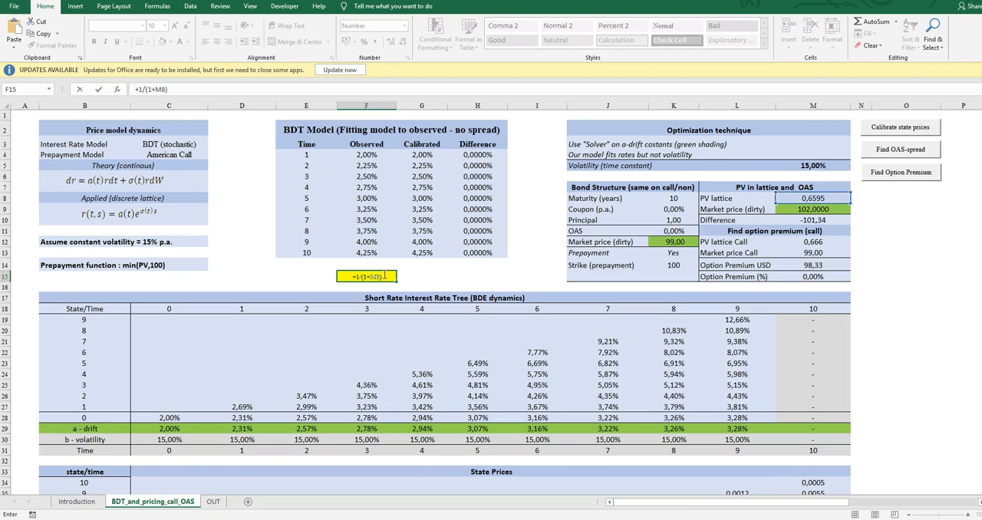
pyautogui.press('Return')
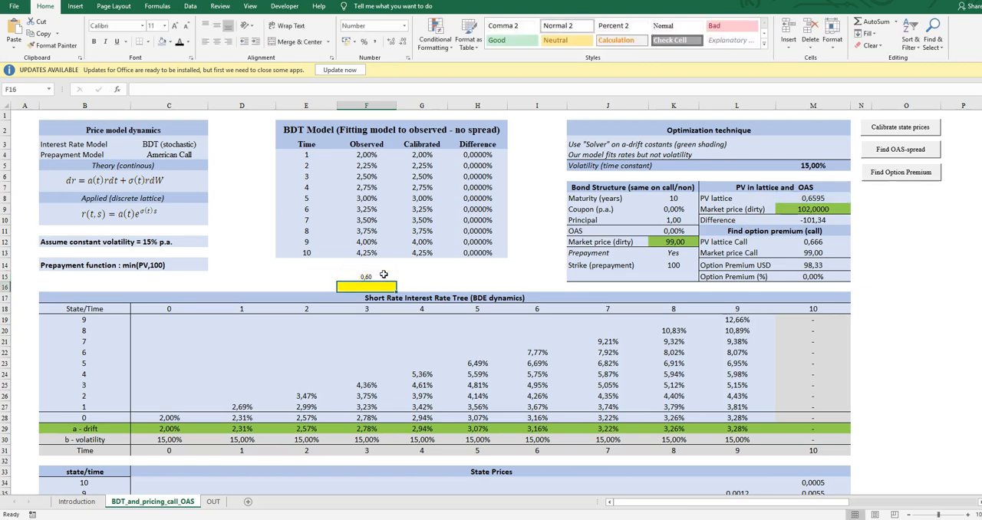
# Try to annualize the F15 value in F16 with the formula F15^(1/10)-1.
pyautogui.write('+')
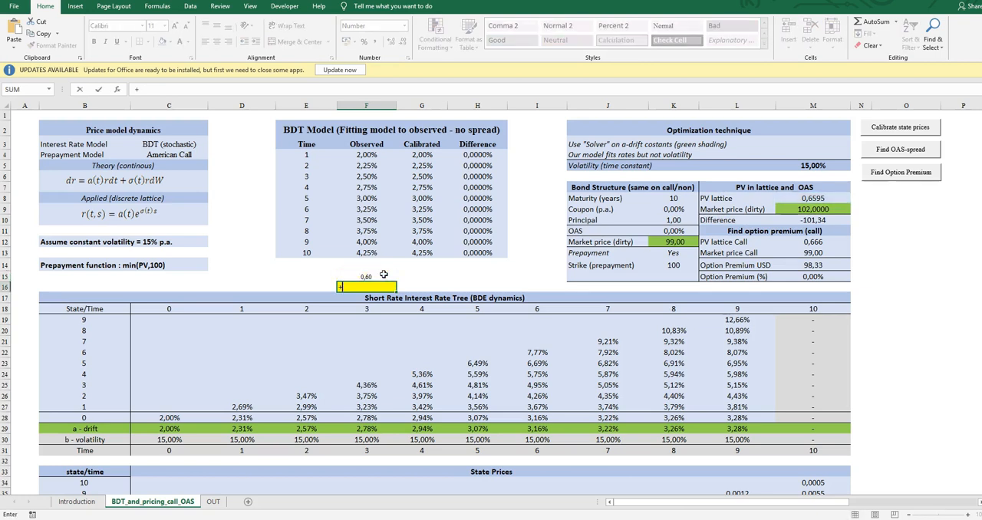
pyautogui.click(384, 275)
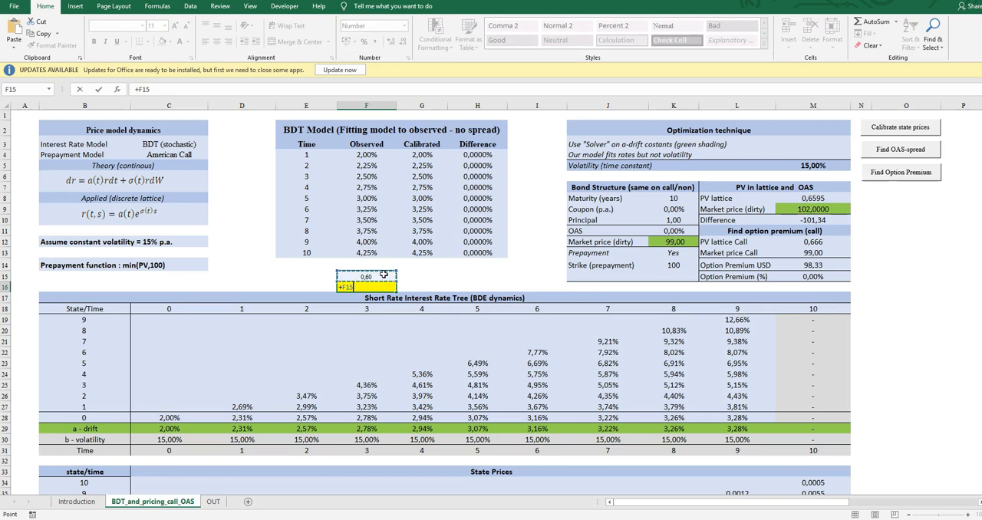
pyautogui.write('^(1/10)-1')
pyautogui.press('Return')
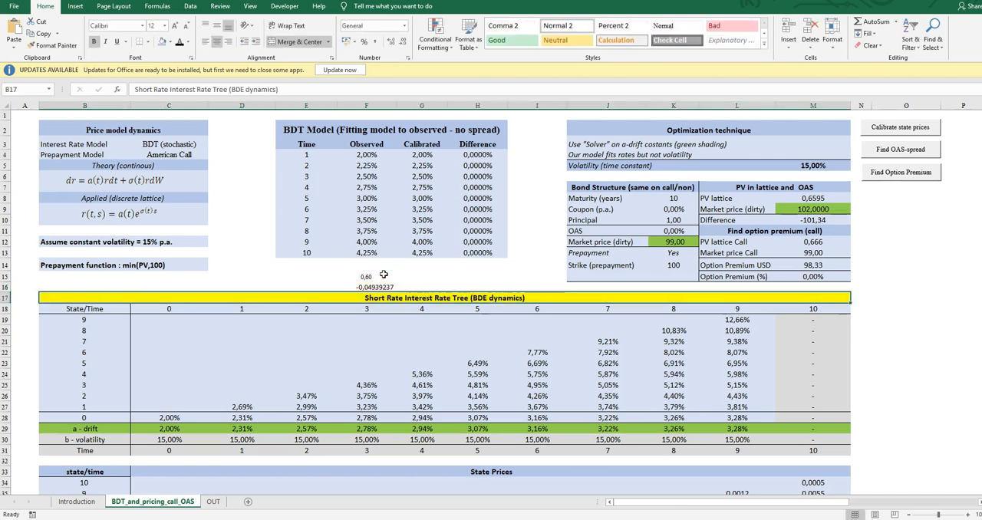
# Clear the trial formulas from F15 and F16.
pyautogui.click(384, 275)
pyautogui.moveTo(384, 274); pyautogui.dragTo(384, 284)
pyautogui.doubleClick(384, 272)
pyautogui.click(383, 276)
pyautogui.doubleClick(385, 274)
pyautogui.press('Return')
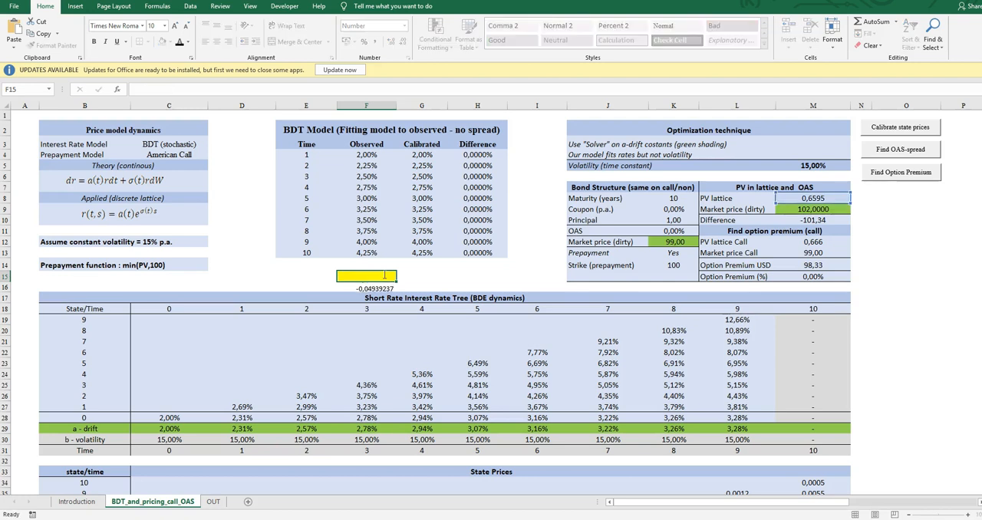
pyautogui.press('BackSpace')
pyautogui.click(383, 275)
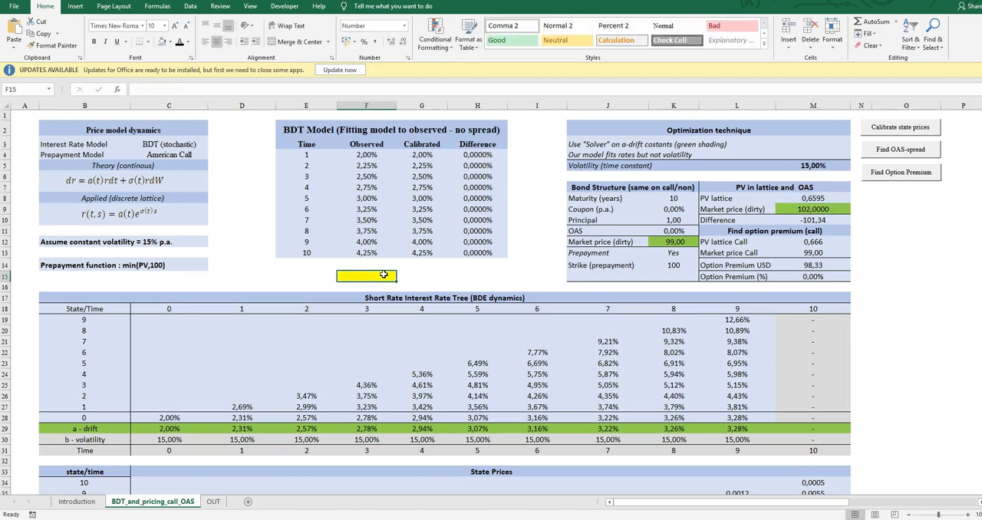
# Calculate the ten-year annualized yield from the lattice price in F15 with =(1/M8)^(0,1)-1.
pyautogui.write('+(1/')
pyautogui.press('Right')
pyautogui.press('Right')
pyautogui.press('Right')
pyautogui.press('Up')
pyautogui.press('Up')
pyautogui.press('Right')
pyautogui.press('Up')
pyautogui.press('Right')
pyautogui.press('Up')
pyautogui.press('Right')
pyautogui.press('Right')
pyautogui.press('Up')
pyautogui.press('Right')
pyautogui.press('Left')
pyautogui.press('Up')
pyautogui.press('Up')
pyautogui.write(')^(1/*10)')
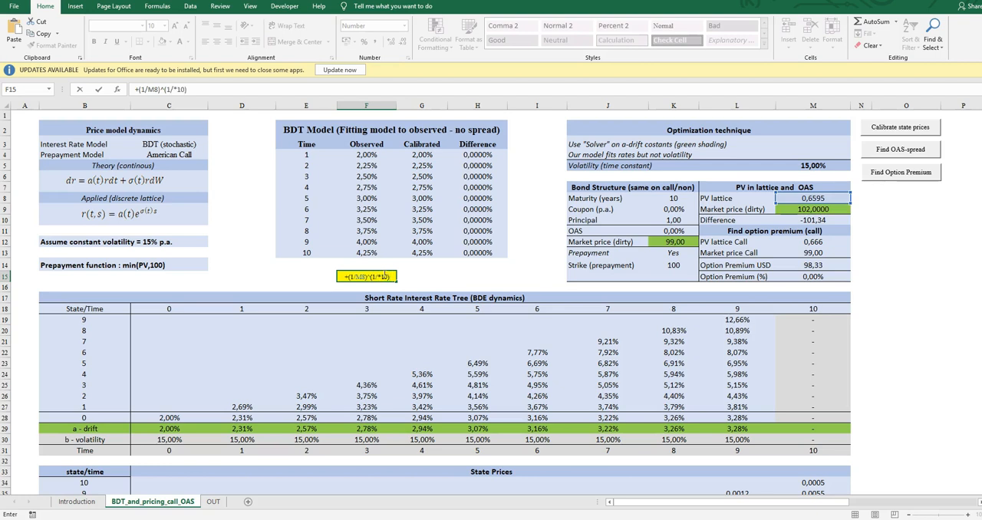
pyautogui.press('BackSpace')
pyautogui.press('BackSpace')
pyautogui.press('BackSpace')
pyautogui.press('BackSpace')
pyautogui.write('10)-1')
pyautogui.hotkey('ctrl', 'Return')
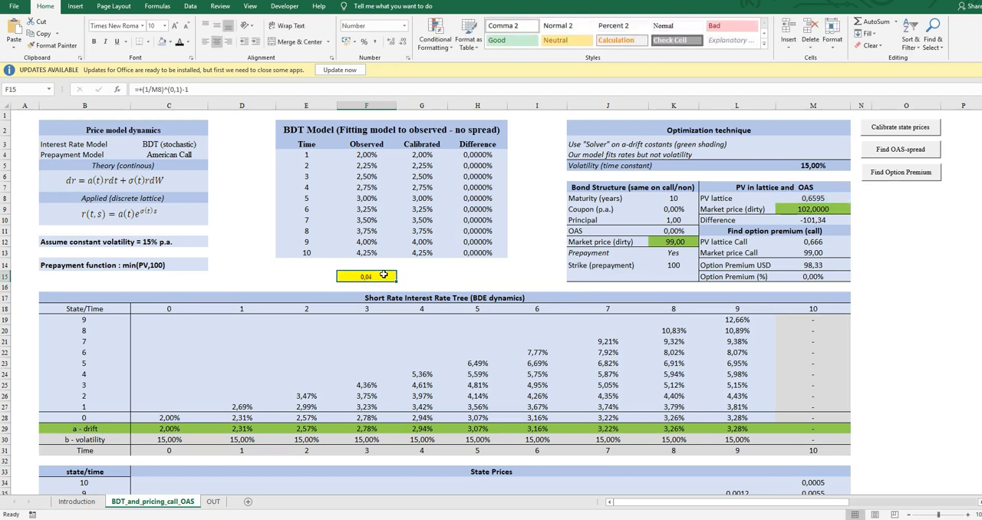
# Increase the decimals shown for the yield in F15 to check it, and clear the cell.
pyautogui.click(393, 40)
pyautogui.click(393, 41)
pyautogui.press('BackSpace')
pyautogui.press('Up')
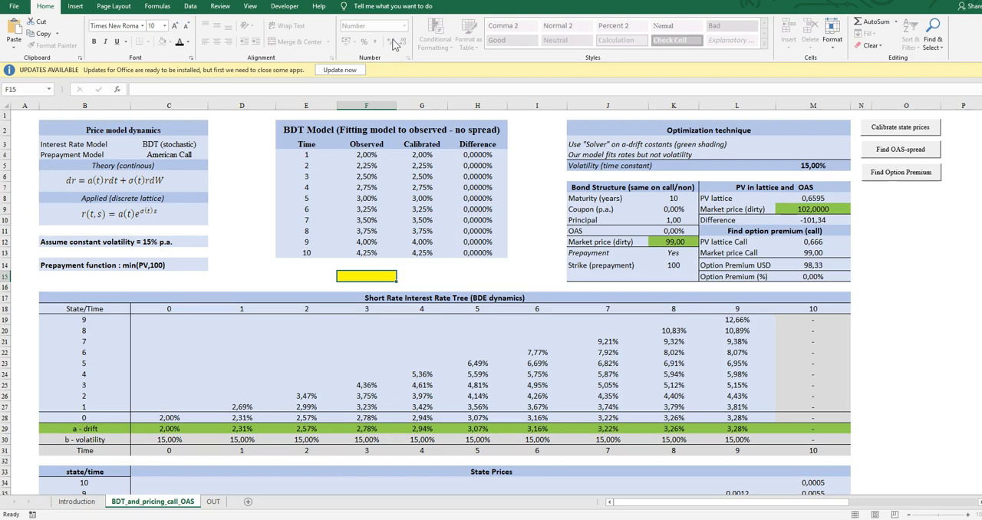
# Set the bond's coupon in K9 to 6% and its principal in K10 to 100.
pyautogui.press('Down')
pyautogui.press('Right')
pyautogui.press('Right')
pyautogui.press('Right')
pyautogui.press('Right')
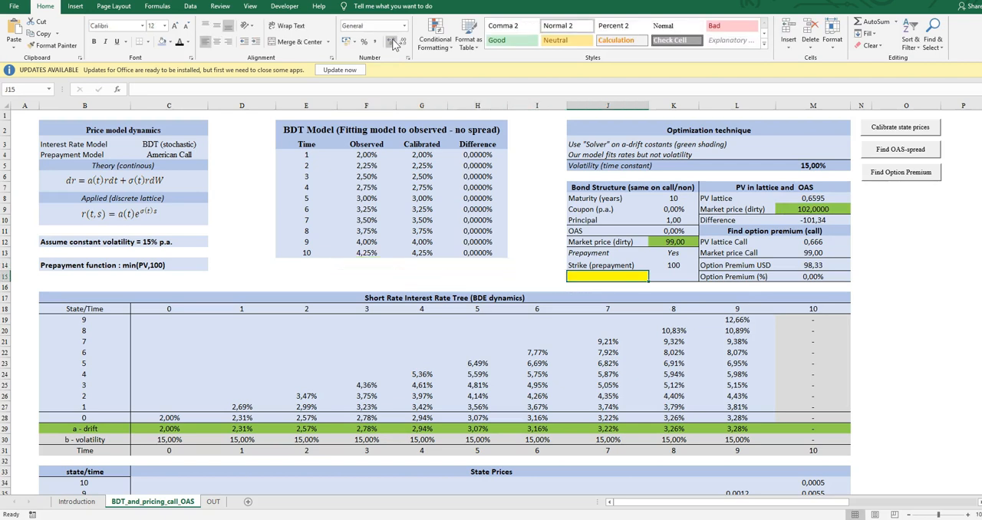
pyautogui.press('Right')
pyautogui.press('Up')
pyautogui.press('Up')
pyautogui.press('Up')
pyautogui.press('Up')
pyautogui.press('Up')
pyautogui.press('Up')
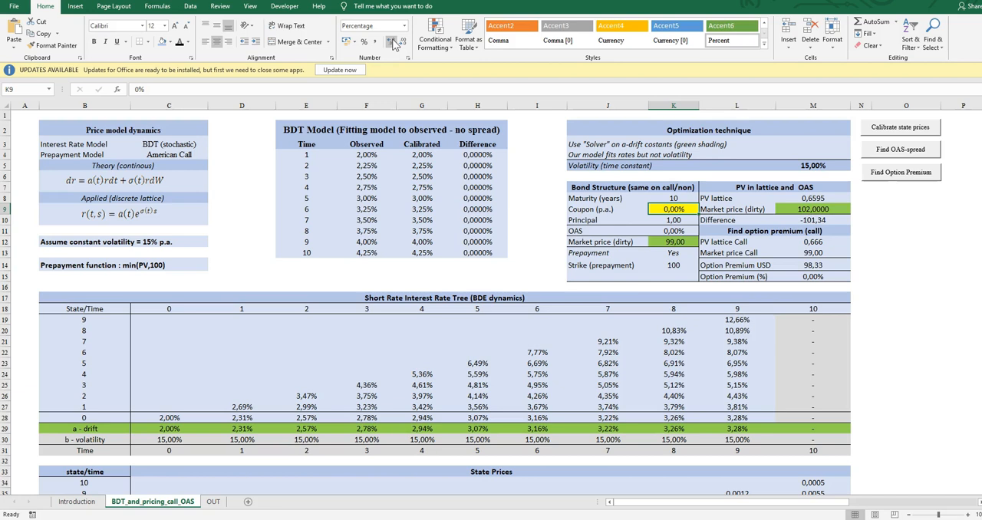
pyautogui.write('6')
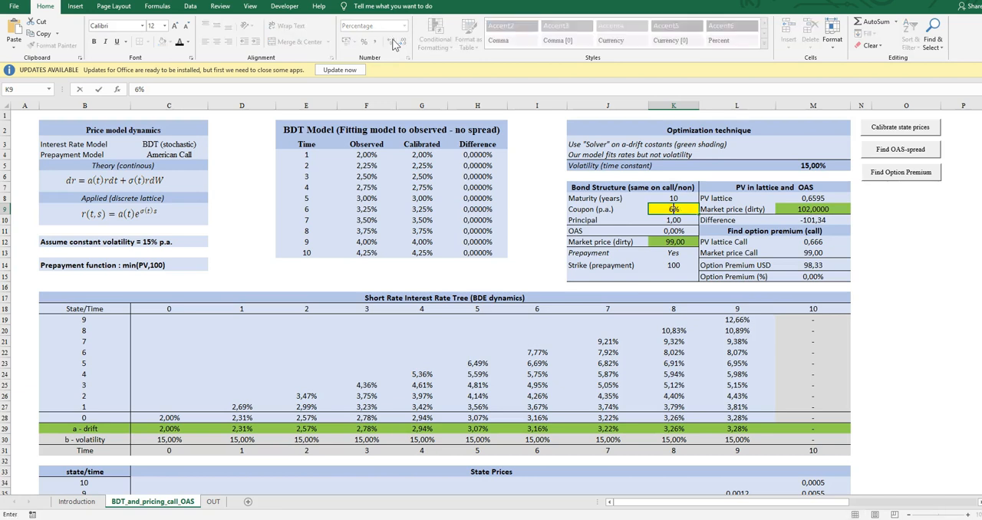
pyautogui.press('Return')
pyautogui.write('100')
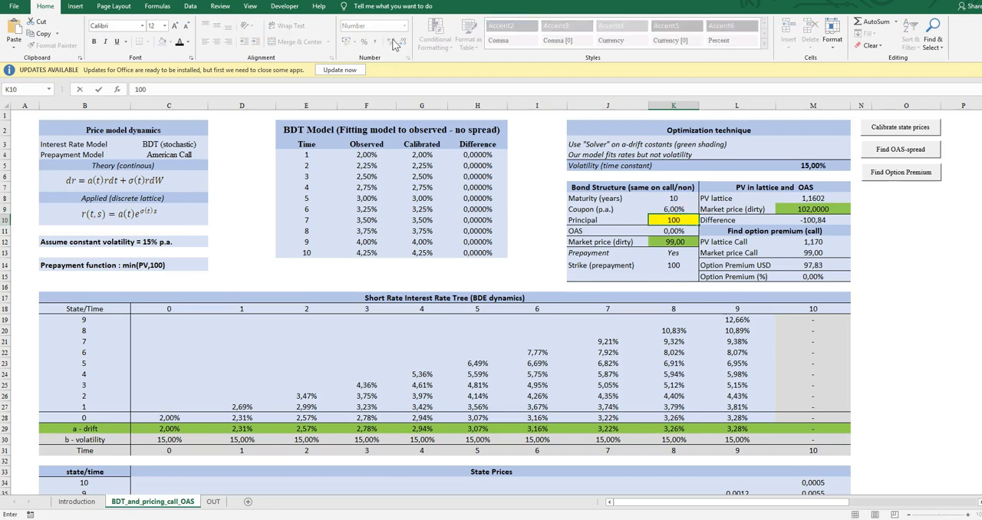
pyautogui.hotkey('ctrl', 'Return')
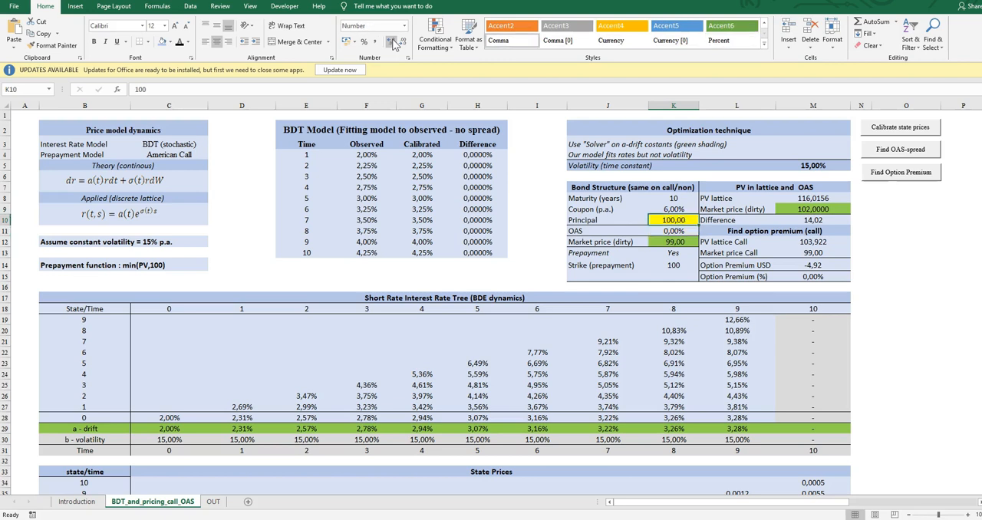
pyautogui.press('Up')
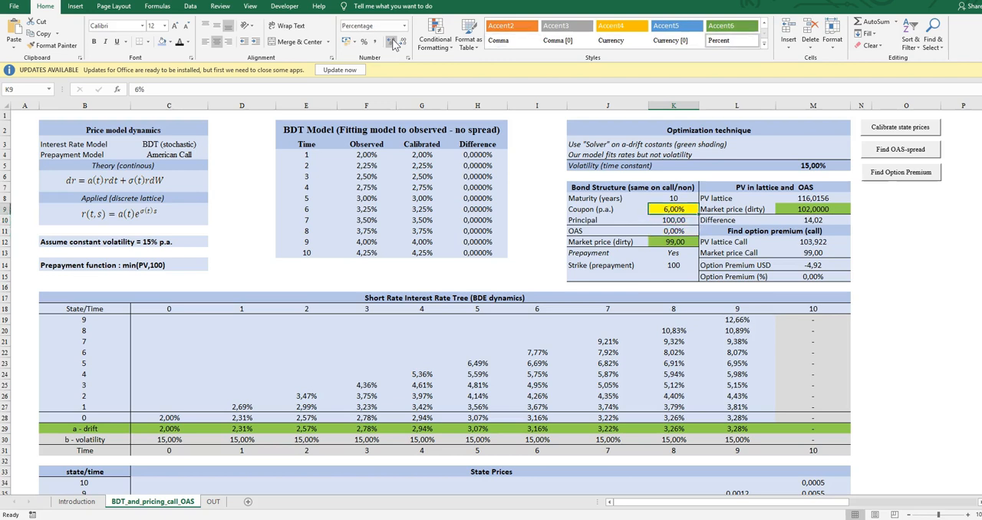
pyautogui.press('Down')
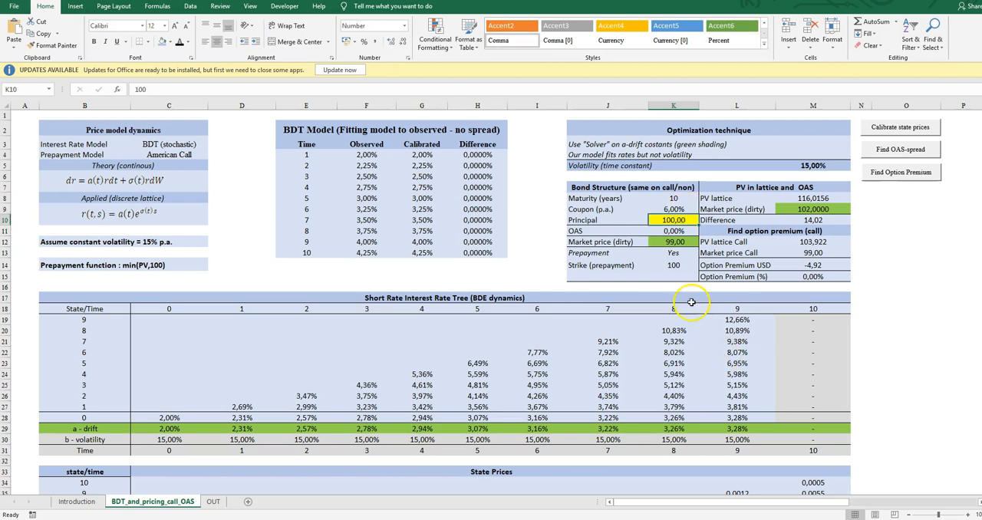
# Examine the noncallable bond's time 10 payoffs in M52:M62 with the new coupon and principal.
pyautogui.scroll(-13, 688, 305)
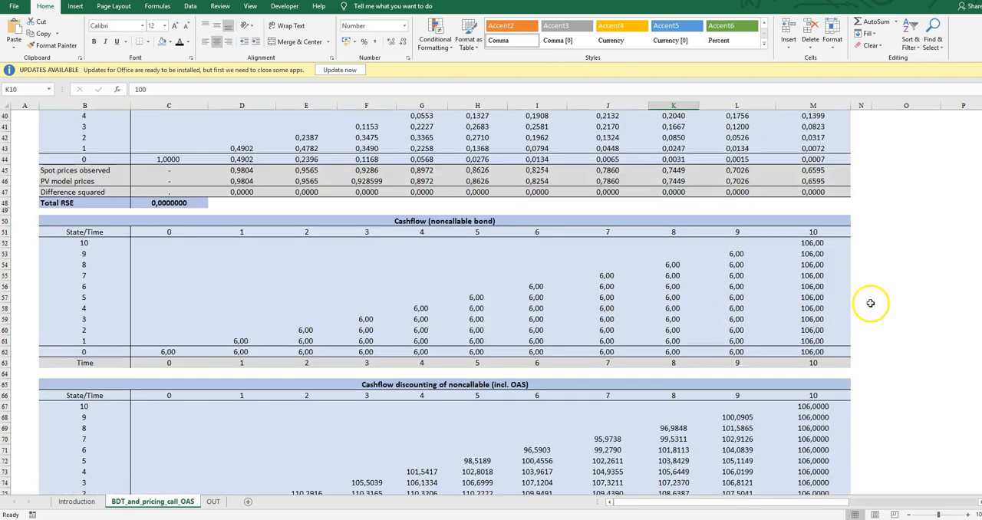
pyautogui.click(822, 243)
pyautogui.press('Down')
pyautogui.press('Down')
pyautogui.press('Down')
pyautogui.press('Down')
pyautogui.press('Down')
pyautogui.press('Down')
pyautogui.press('Down')
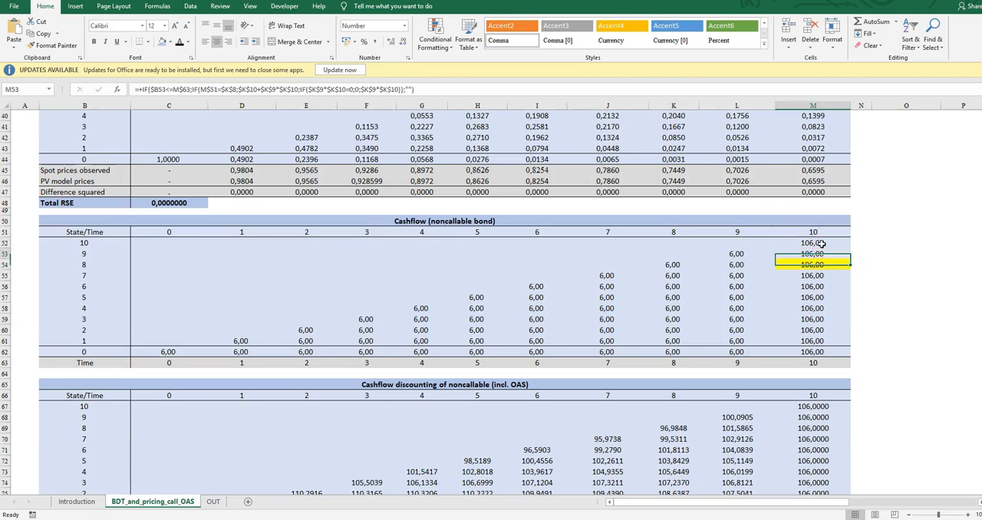
pyautogui.press('Down')
pyautogui.press('Down')
pyautogui.press('Down')
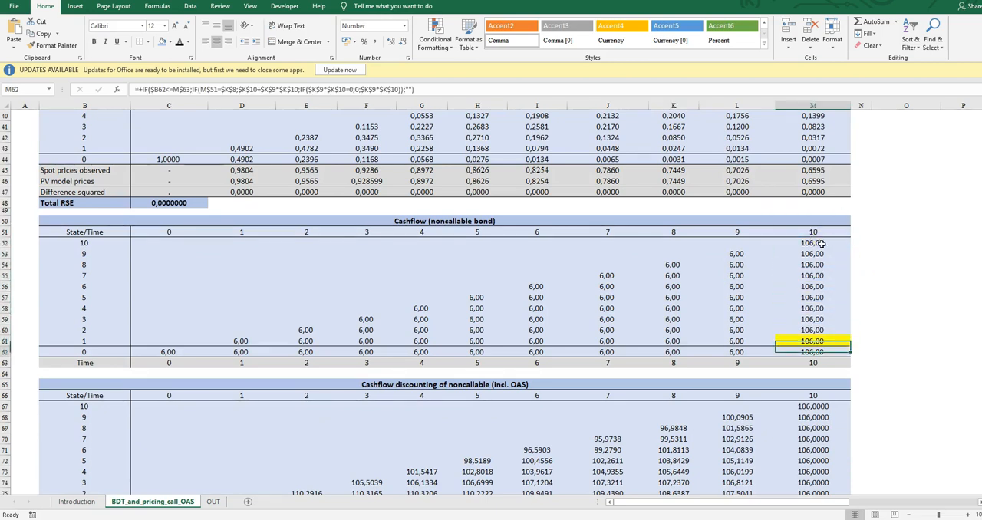
# Review the noncallable and callable discounting tables, and go back to the bond's market price in K12.
pyautogui.scroll(-3, 842, 479)
pyautogui.scroll(-3, 842, 478)
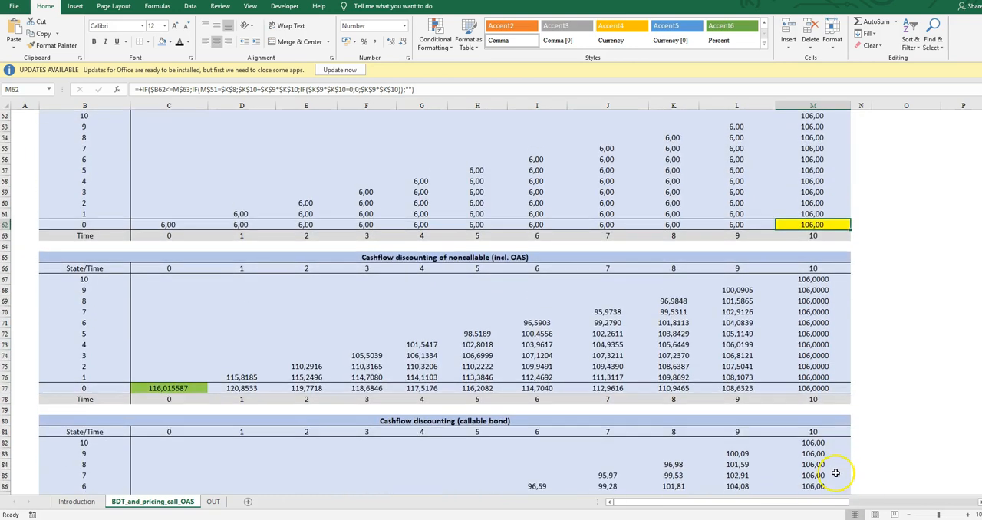
pyautogui.scroll(6, 677, 413)
pyautogui.scroll(13, 677, 413)
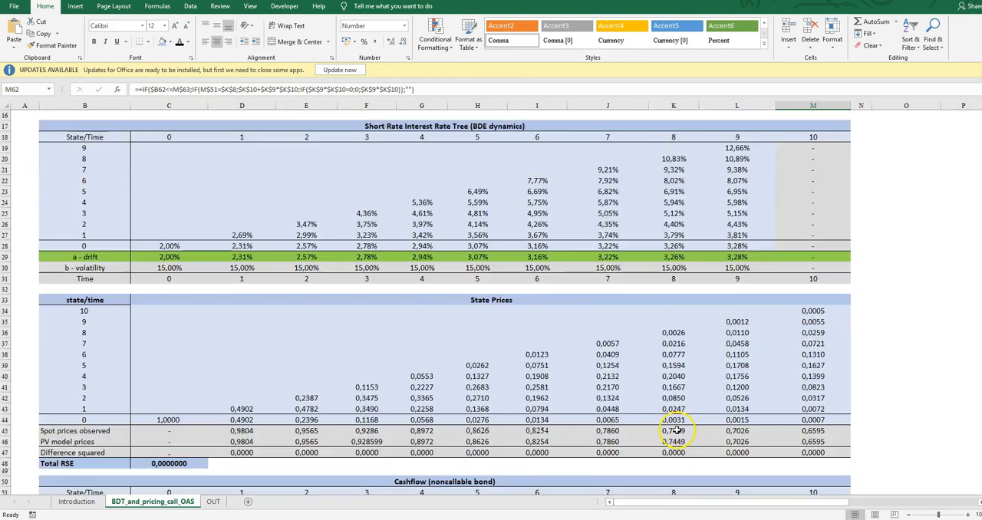
pyautogui.click(680, 241)
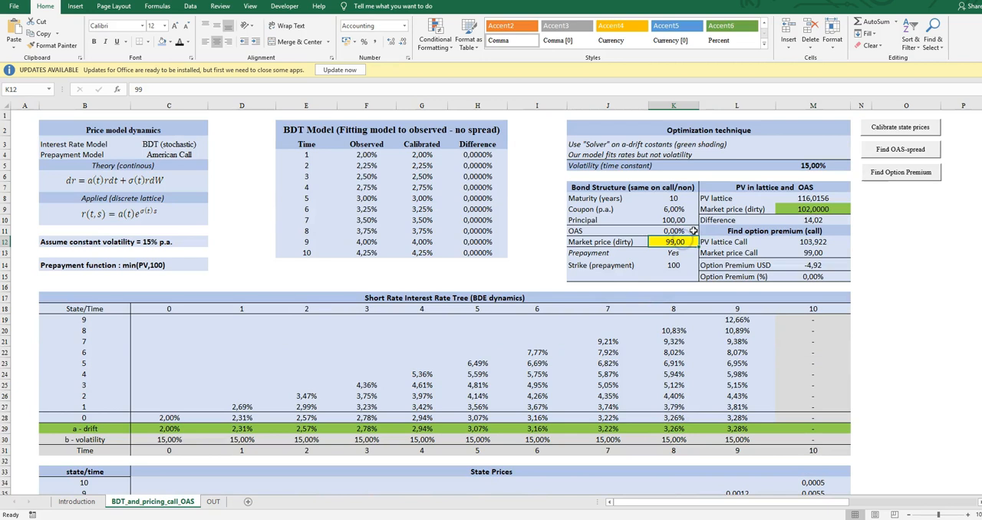
# Compare the noncallable bond's lattice present value in M8 with its market price in M9.
pyautogui.press('Up')
pyautogui.press('Up')
pyautogui.press('Right')
pyautogui.press('Up')
pyautogui.press('Right')
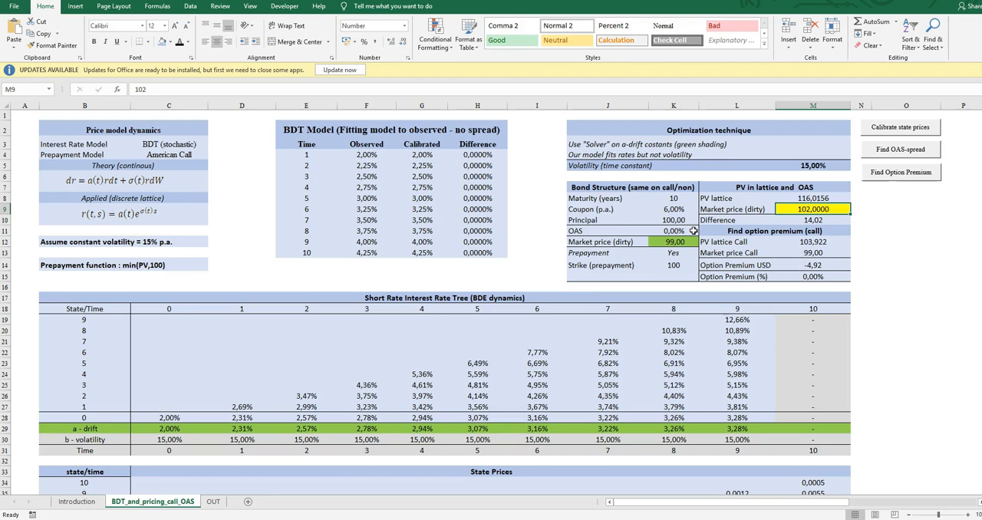
pyautogui.press('Up')
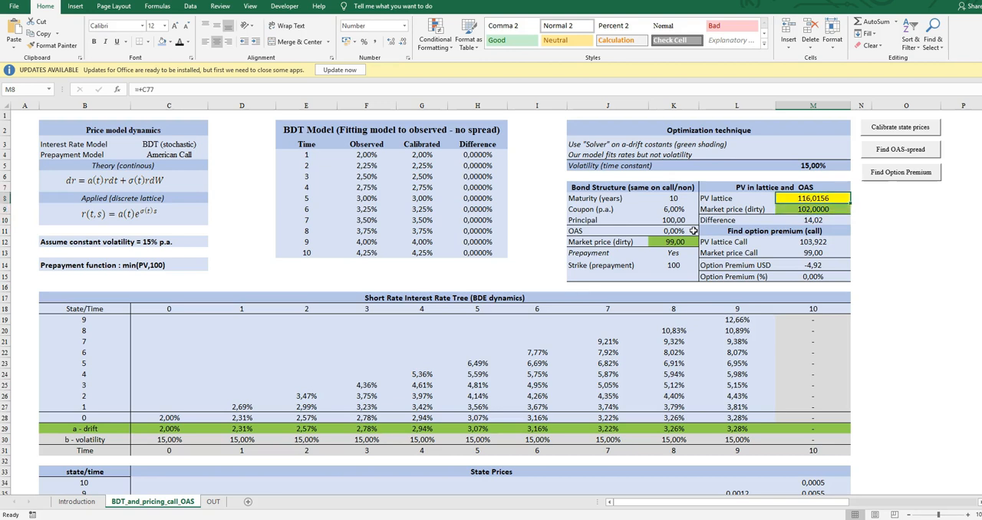
pyautogui.press('Down')
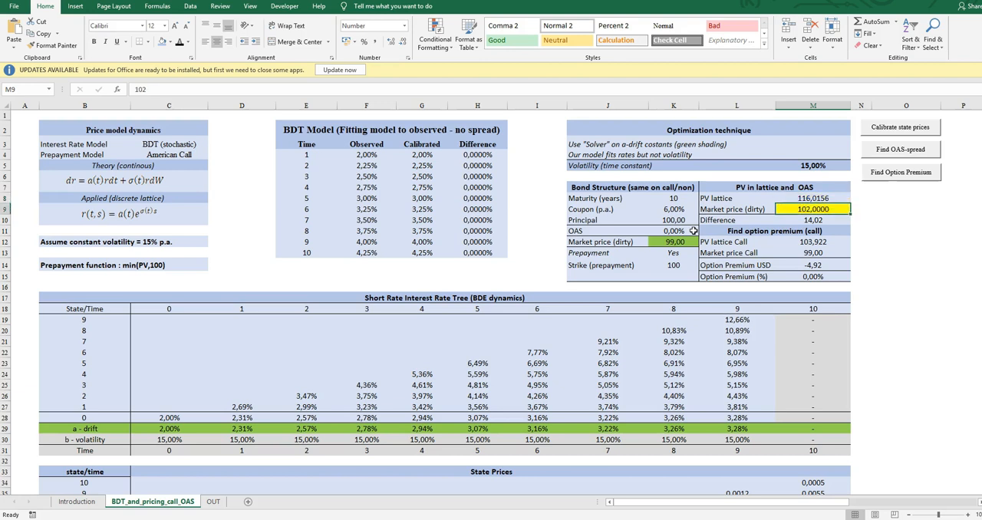
pyautogui.press('Up')
pyautogui.press('Left')
pyautogui.press('Left')
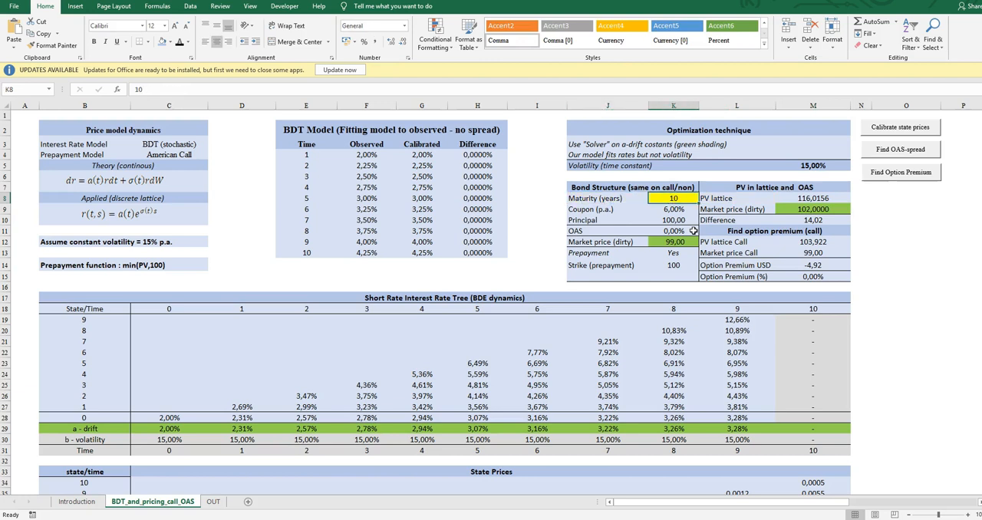
# Review the bond structure inputs in K8:K11, and go back to the lattice present value in M8.
pyautogui.press('Down')
pyautogui.press('Down')
pyautogui.press('Up')
pyautogui.press('Up')
pyautogui.press('Up')
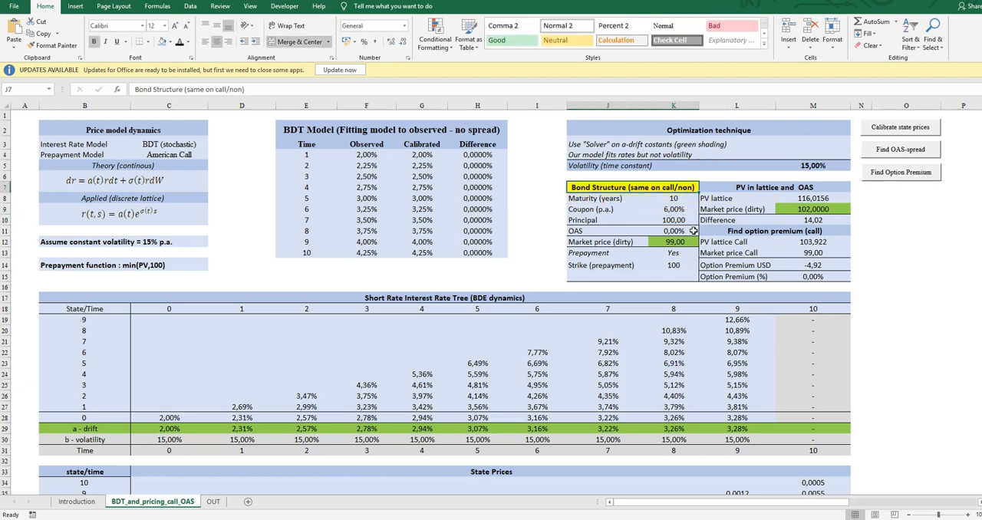
pyautogui.press('Down')
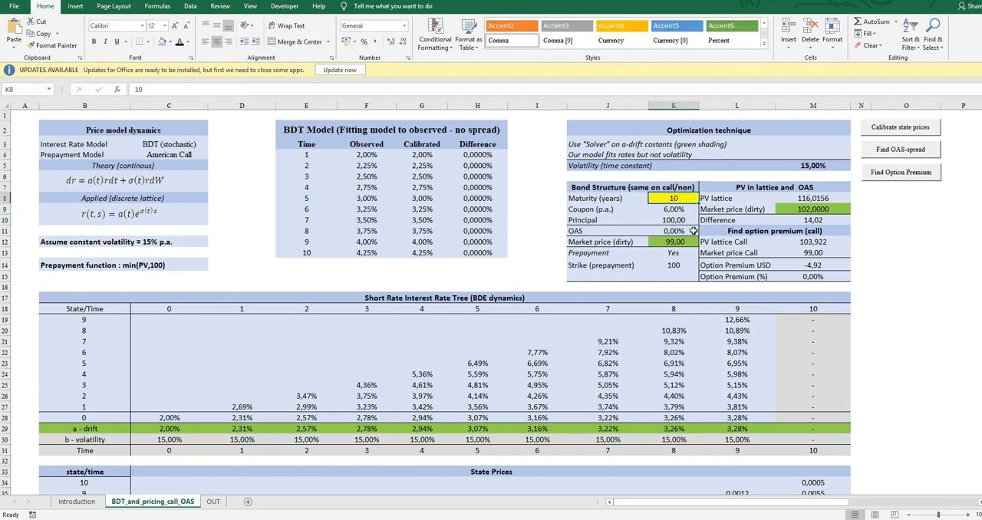
pyautogui.press('Down')
pyautogui.press('Down')
pyautogui.press('Down')
pyautogui.press('Up')
pyautogui.press('Up')
pyautogui.press('Up')
pyautogui.press('Right')
pyautogui.press('Right')
pyautogui.press('Right')
pyautogui.press('Left')
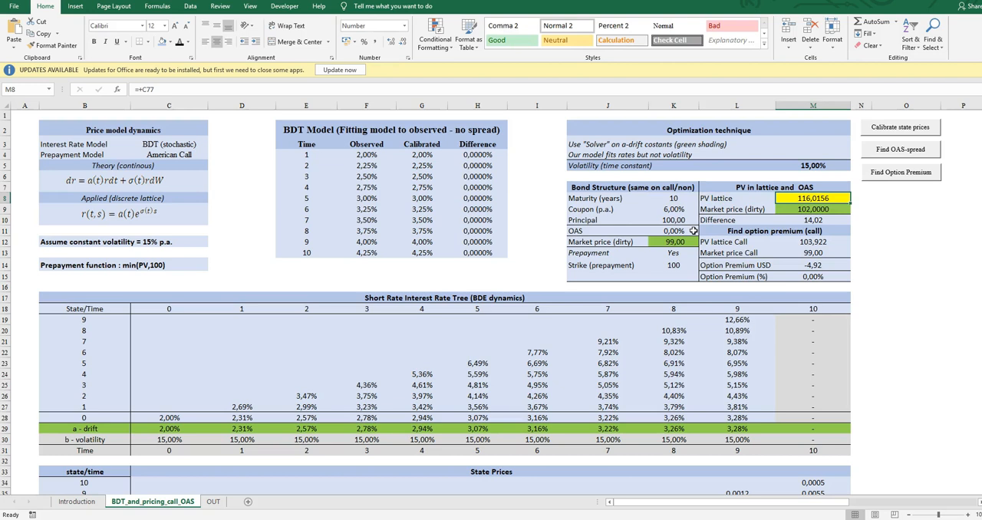
# Solve for the OAS spread that matches the noncallable lattice value to the market price in M9, and check it in K11.
pyautogui.press('Down')
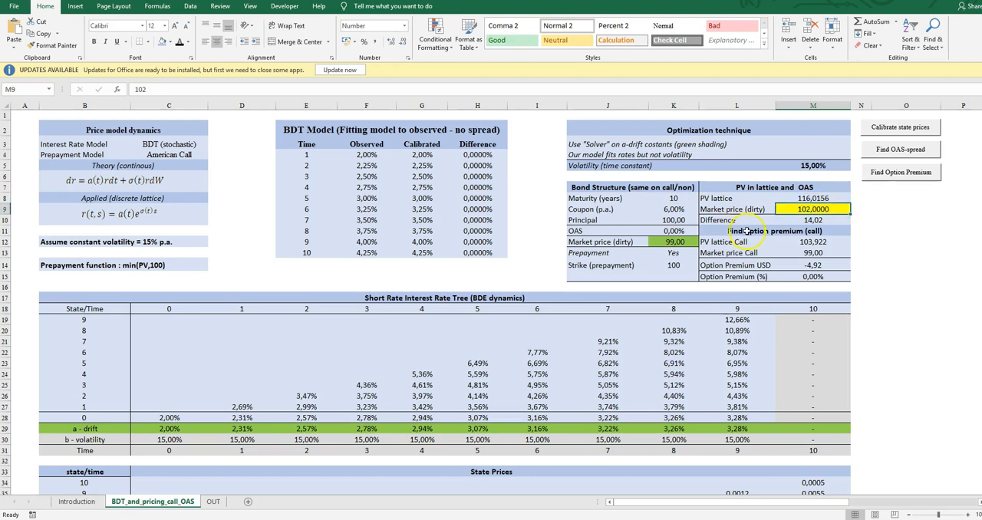
pyautogui.click(907, 152)
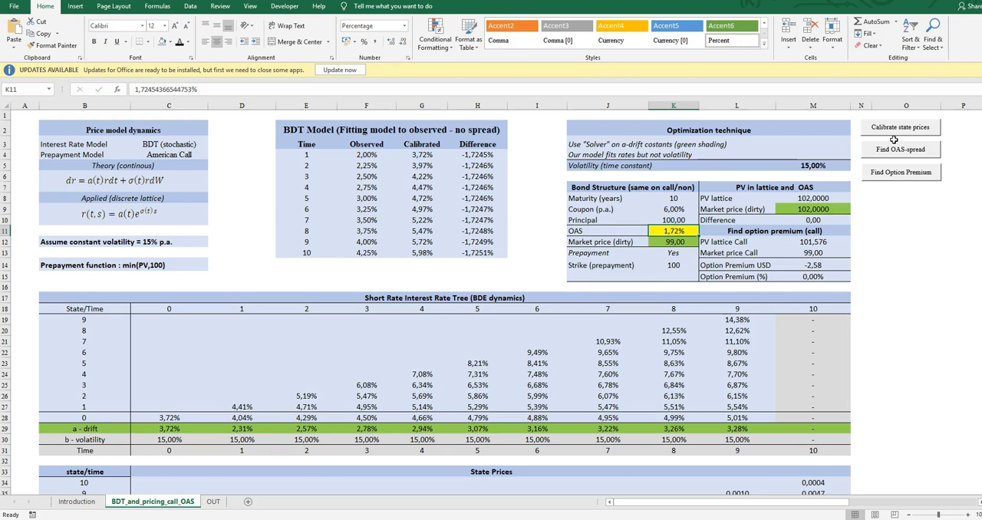
pyautogui.press('Right')
pyautogui.press('Up')
pyautogui.press('Up')
pyautogui.press('Right')
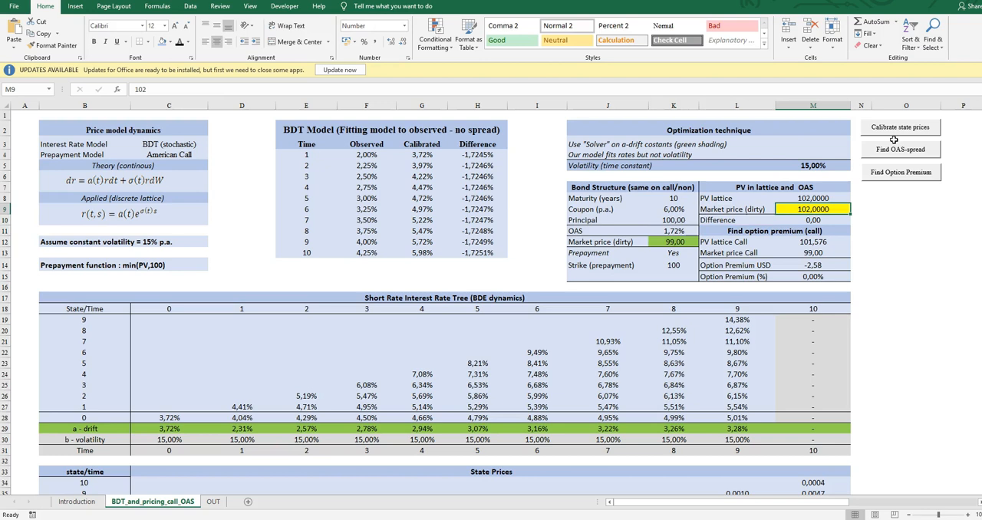
pyautogui.press('Down')
pyautogui.press('Left')
pyautogui.press('Down')
pyautogui.press('Left')
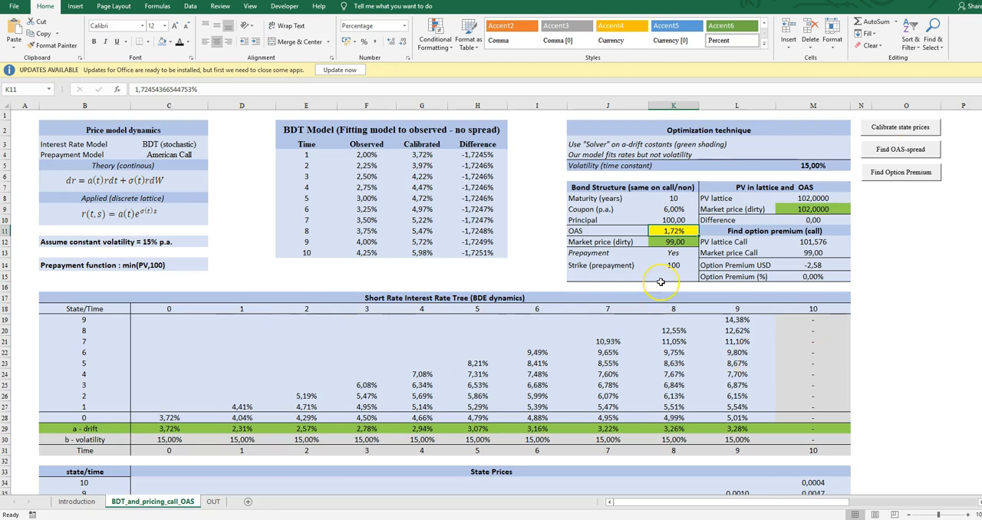
# Check the callable bond's lattice value in M12, and go down to the callable bond's cashflow discounting table.
pyautogui.press('Right')
pyautogui.press('Down')
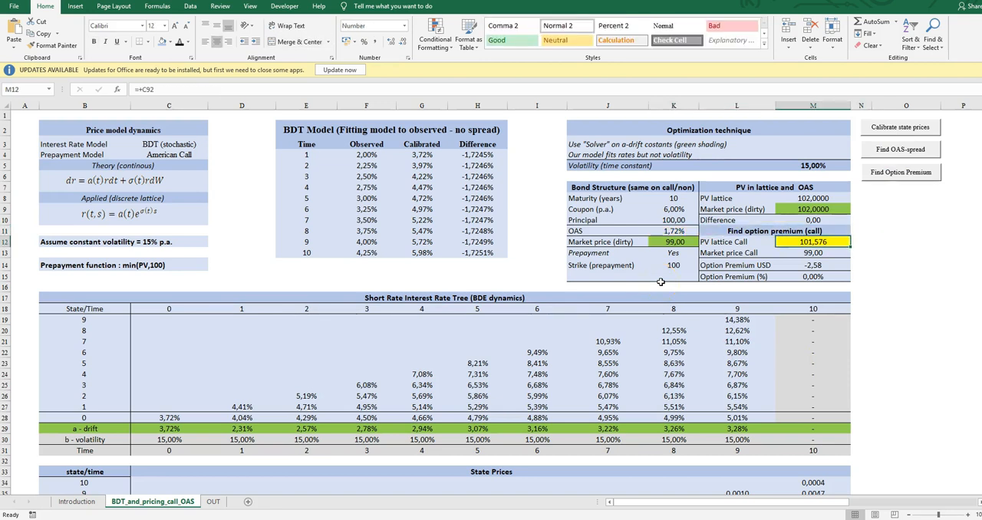
pyautogui.press('Right')
pyautogui.scroll(-2, 845, 271)
pyautogui.scroll(2, 845, 272)
pyautogui.scroll(-20, 814, 258)
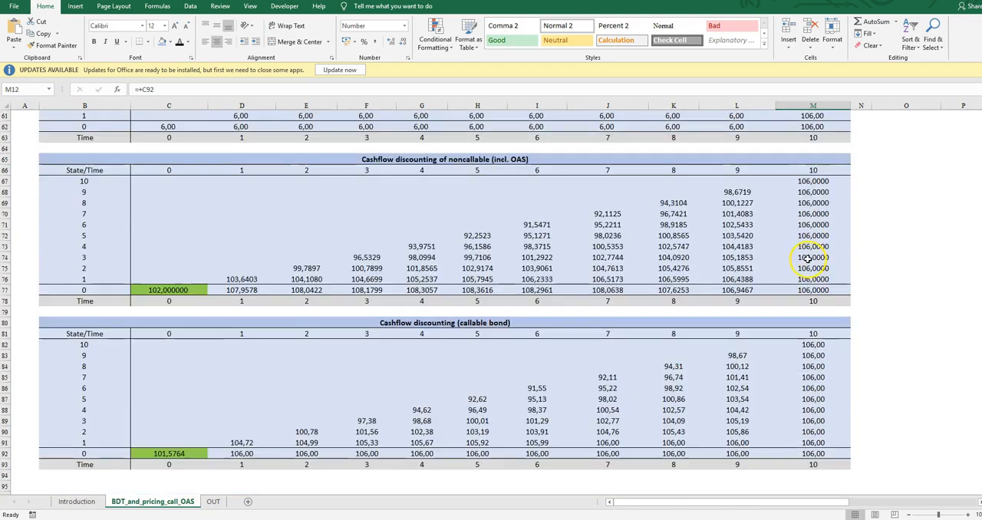
pyautogui.scroll(-1, 808, 259)
# Examine the callable bond's time 10 payoffs in column M, starting from M82.
pyautogui.click(817, 313)
pyautogui.press('Down')
pyautogui.press('Down')
pyautogui.press('Down')
pyautogui.press('Down')
pyautogui.press('Down')
pyautogui.press('Down')
pyautogui.press('Down')
pyautogui.press('Down')
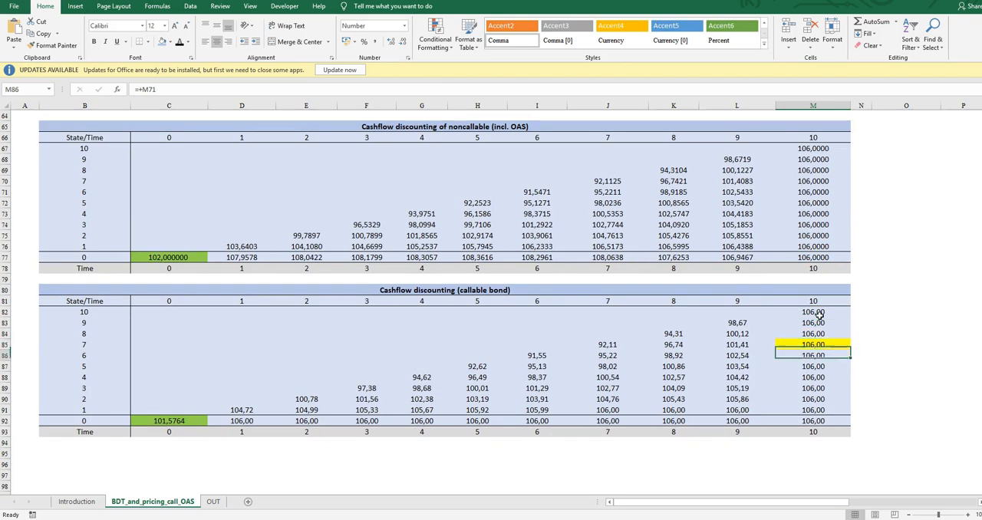
pyautogui.press('Up')
pyautogui.press('Up')
pyautogui.press('Up')
pyautogui.press('Up')
pyautogui.press('Up')
pyautogui.press('Up')
pyautogui.press('Up')
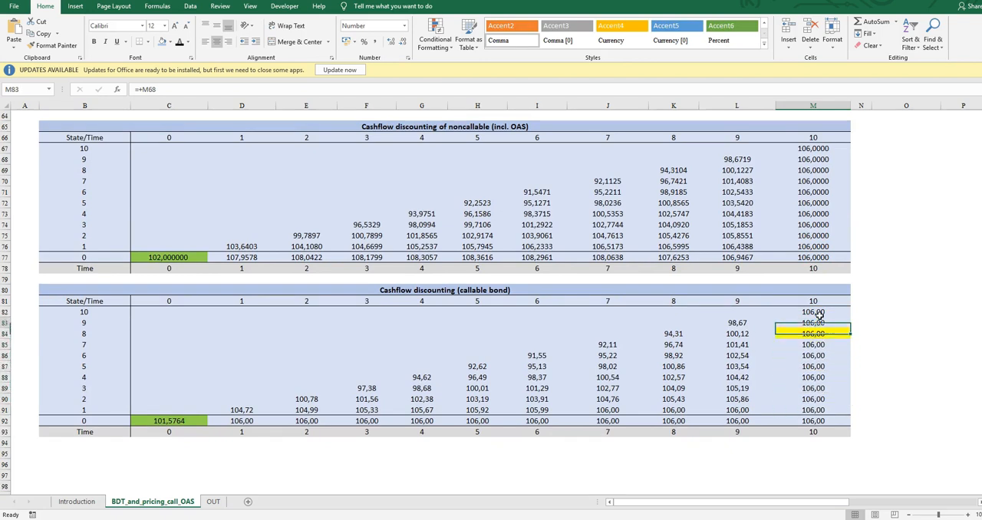
pyautogui.press('Up')
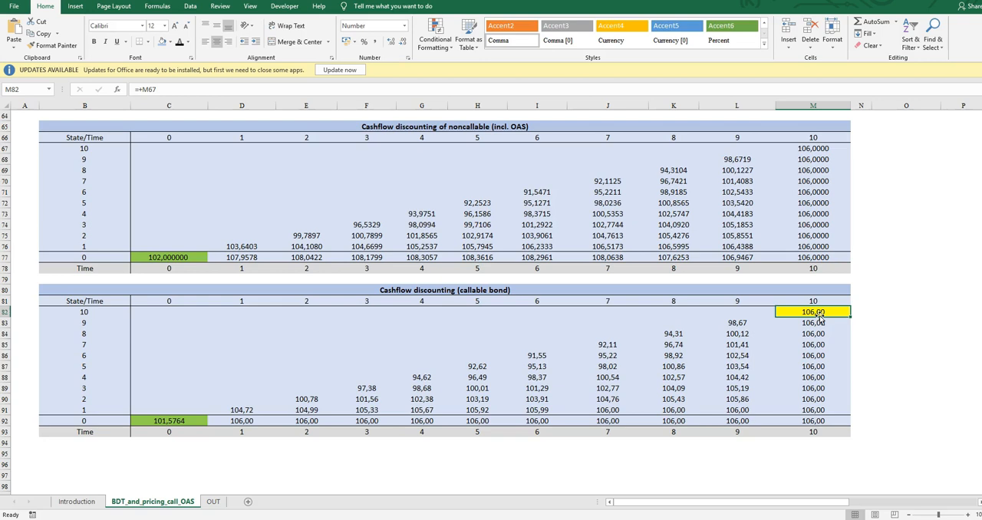
pyautogui.press('Down')
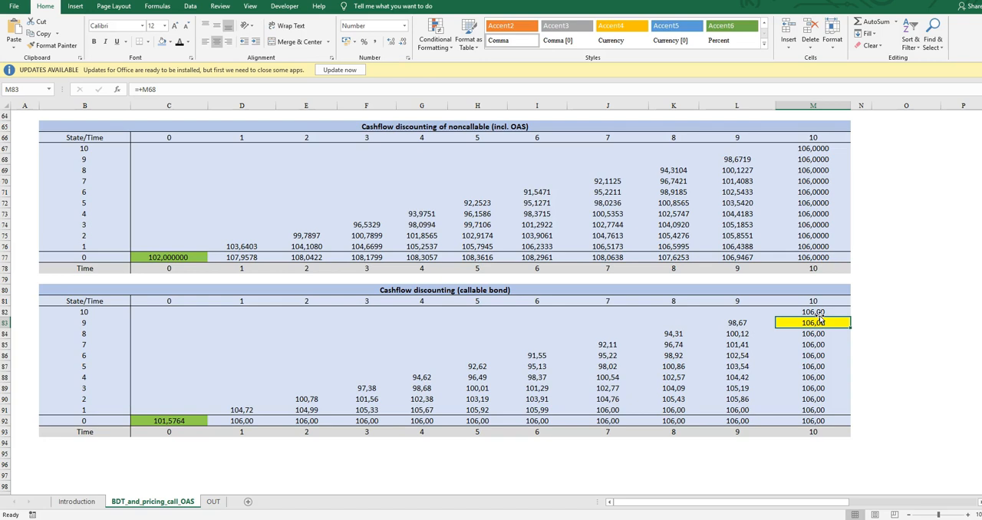
pyautogui.press('Down')
pyautogui.press('Down')
pyautogui.press('Down')
pyautogui.press('Down')
pyautogui.press('Down')
pyautogui.press('Down')
pyautogui.press('Down')
pyautogui.press('Down')
pyautogui.press('Down')
# Examine the callable bond's prepayment formula in L91 and the values for states 1 and 0 in I91:L92.
pyautogui.press('Left')
pyautogui.press('Up')
pyautogui.hotkey('shift', 'Down')
pyautogui.hotkey('shift', 'Left')
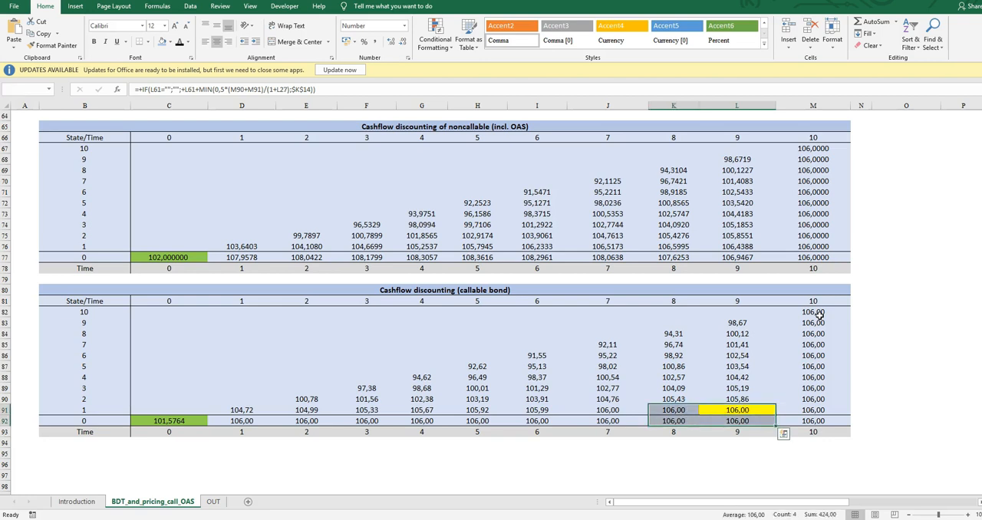
pyautogui.press('Left')
pyautogui.press('Right')
pyautogui.hotkey('shift', 'Down')
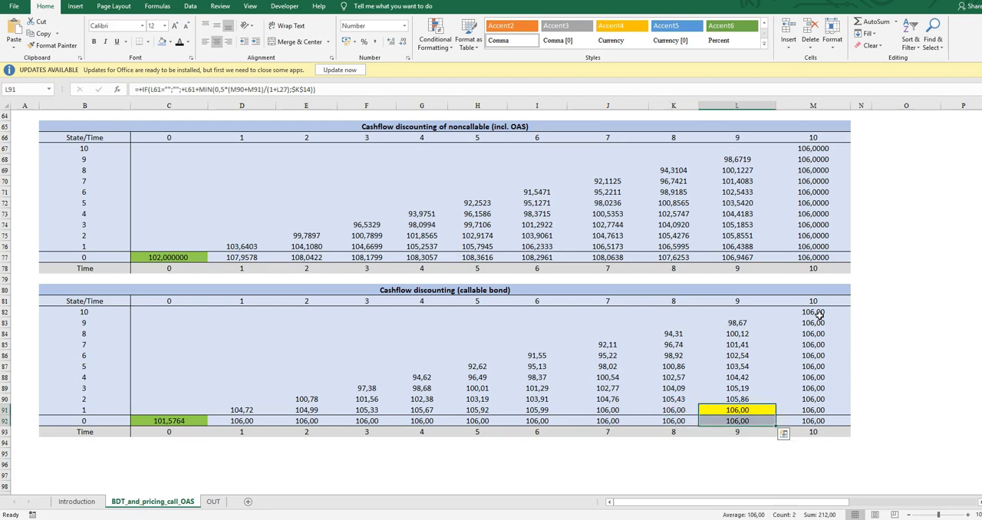
pyautogui.press('Left')
pyautogui.press('Right')
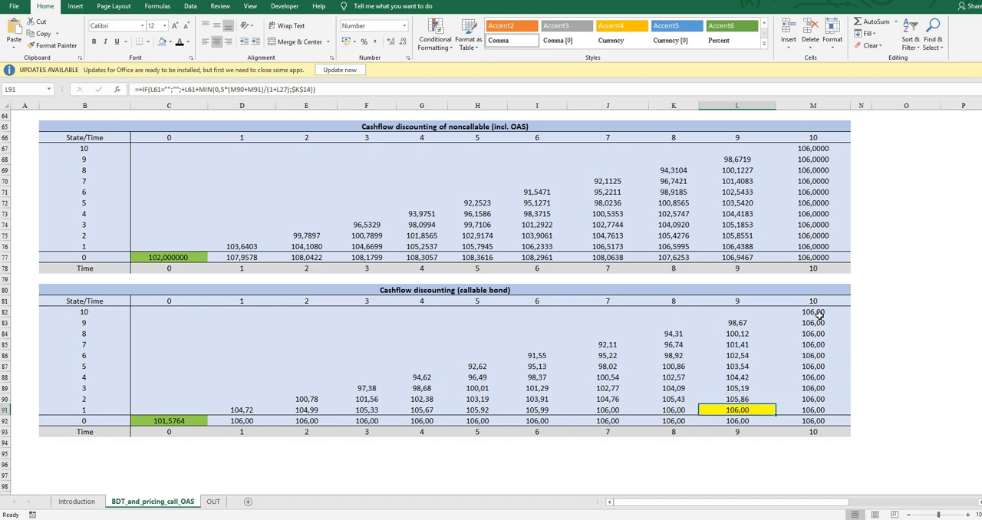
pyautogui.hotkey('shift', 'Down')
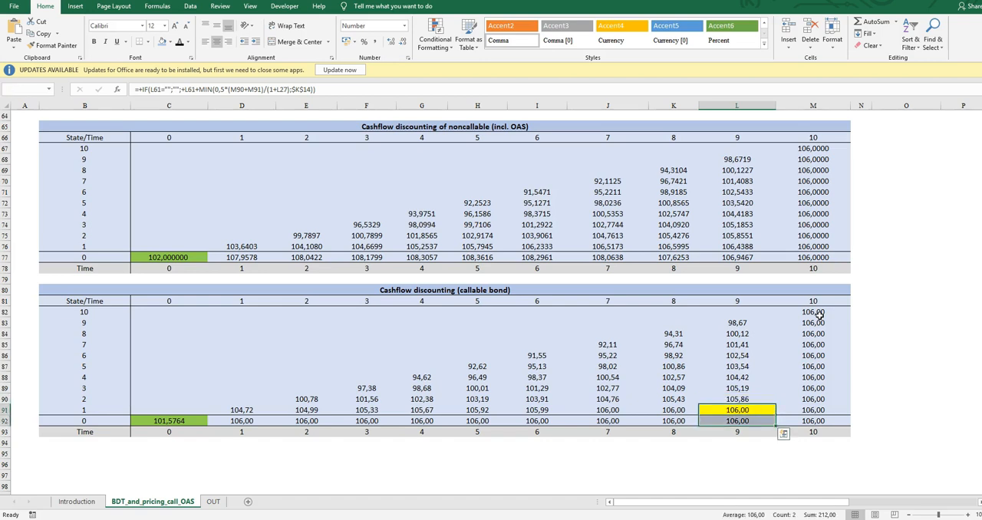
pyautogui.press('Up')
pyautogui.press('Down')
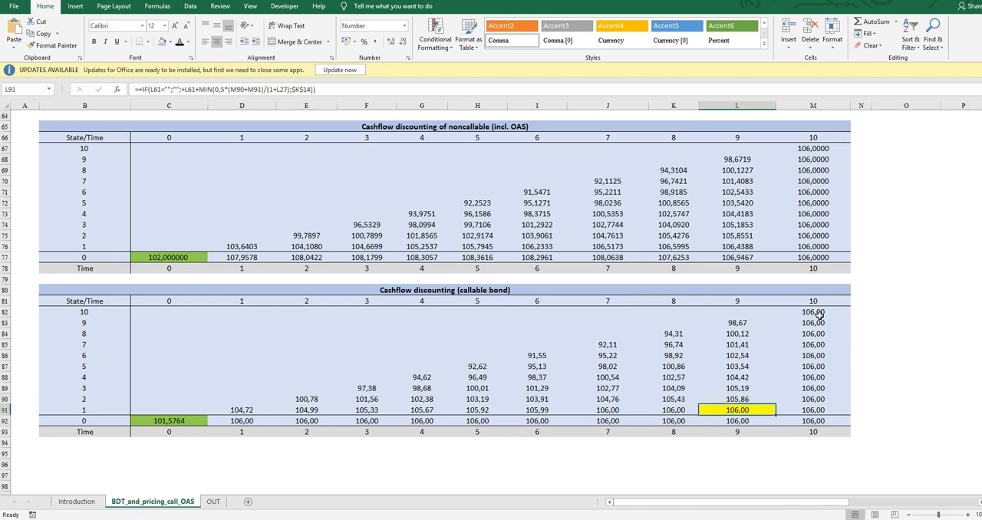
pyautogui.hotkey('shift', 'Down')
pyautogui.hotkey('shift', 'Left')
pyautogui.hotkey('shift', 'Left')
pyautogui.hotkey('shift', 'Left')
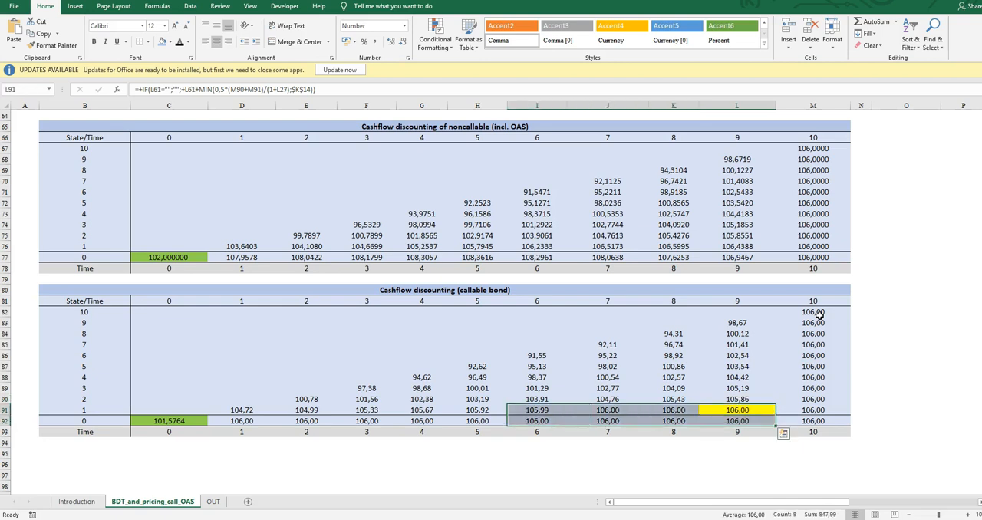
# Return to the option premium section and compare the callable lattice value in M12 with the market price in M13.
pyautogui.click(875, 366)
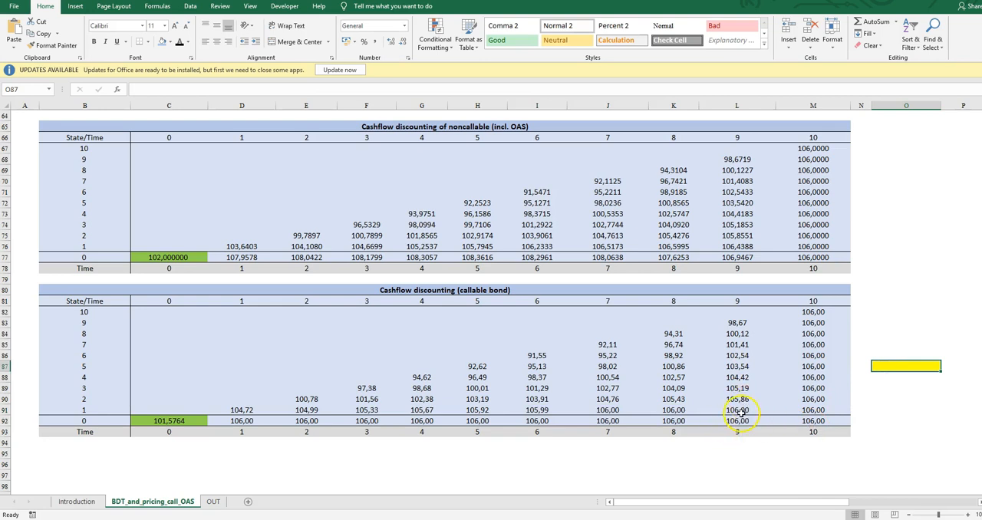
pyautogui.scroll(4, 765, 426)
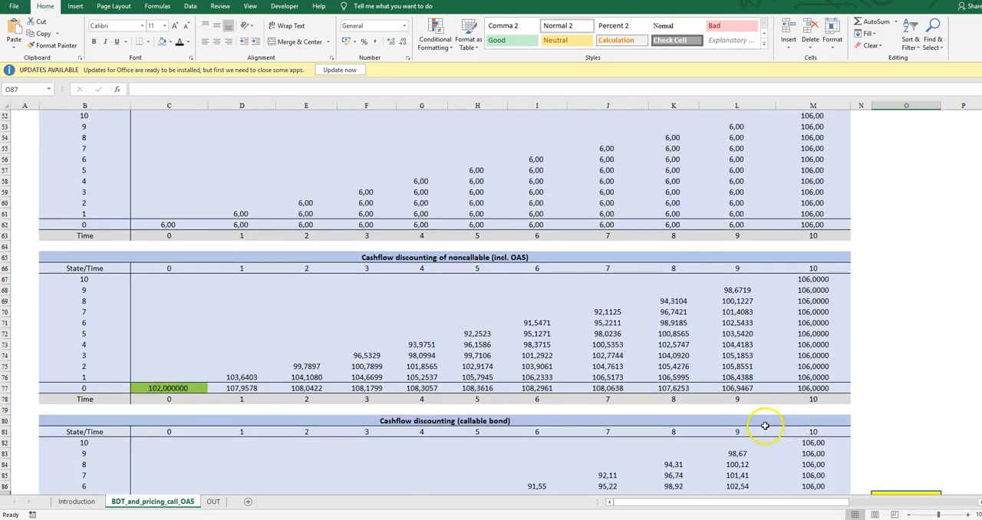
pyautogui.scroll(17, 765, 426)
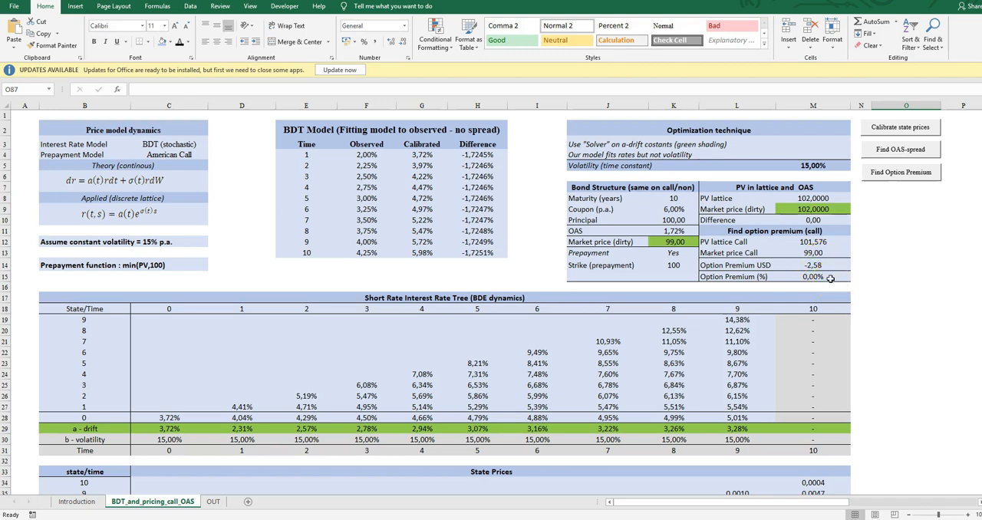
pyautogui.click(825, 252)
pyautogui.press('Down')
pyautogui.press('Down')
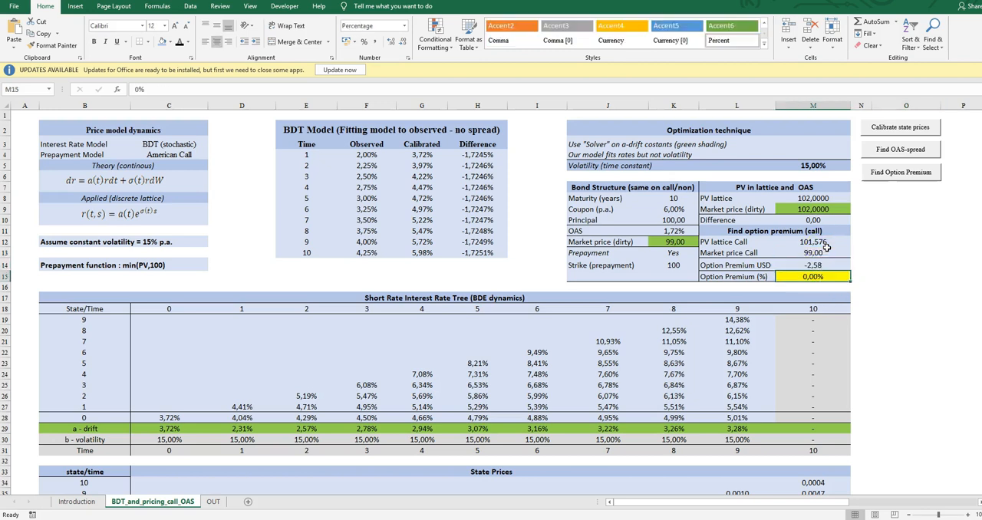
pyautogui.click(818, 240)
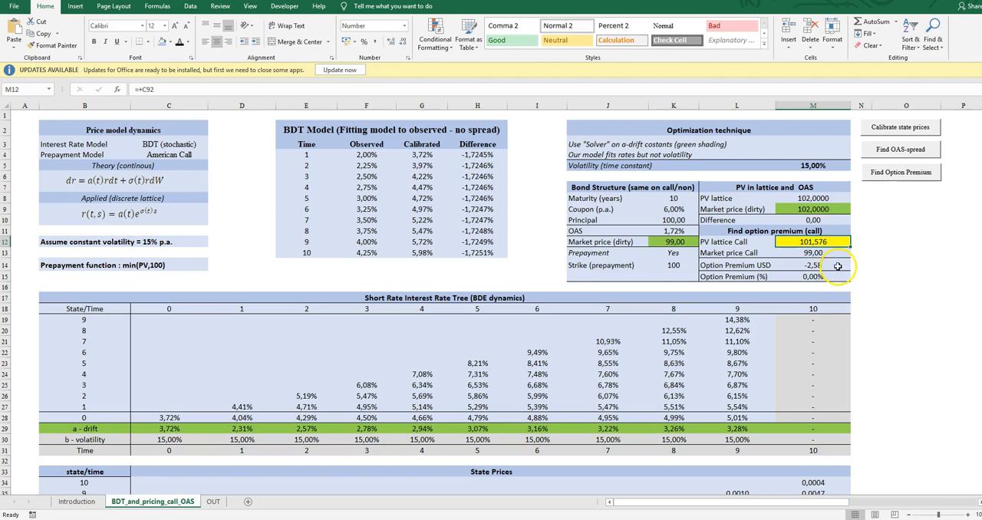
pyautogui.click(819, 255)
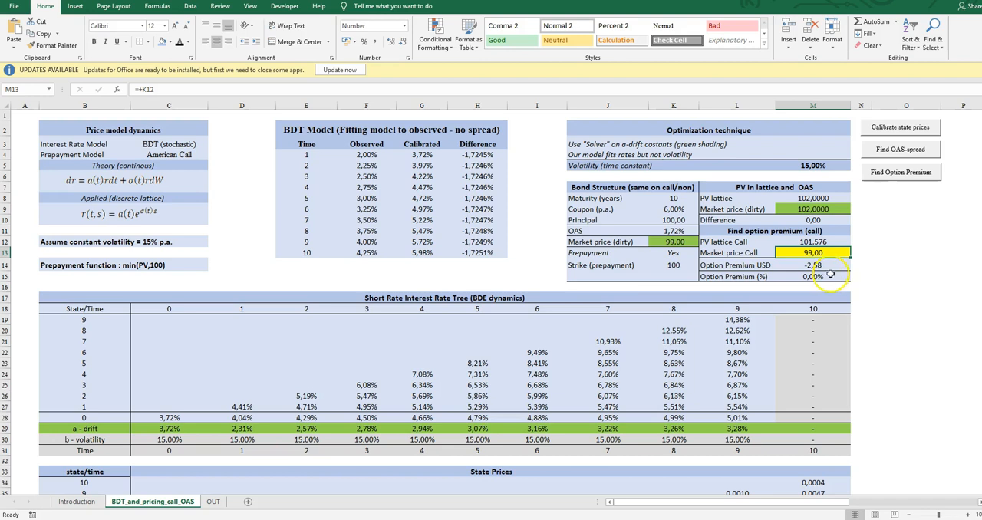
# Solve for the callable bond's option premium, keep the Solver solution, and check the percentage in M15.
pyautogui.click(901, 174)
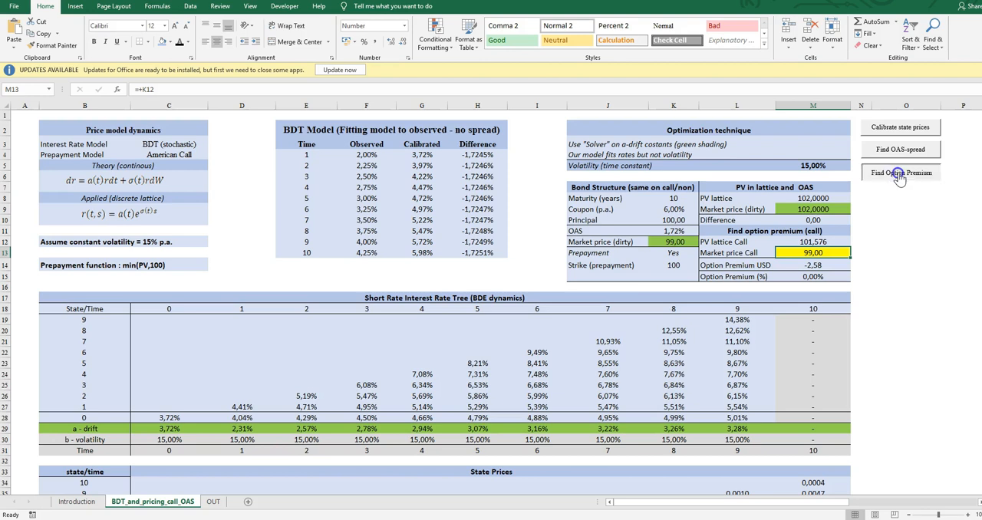
pyautogui.click(376, 276)
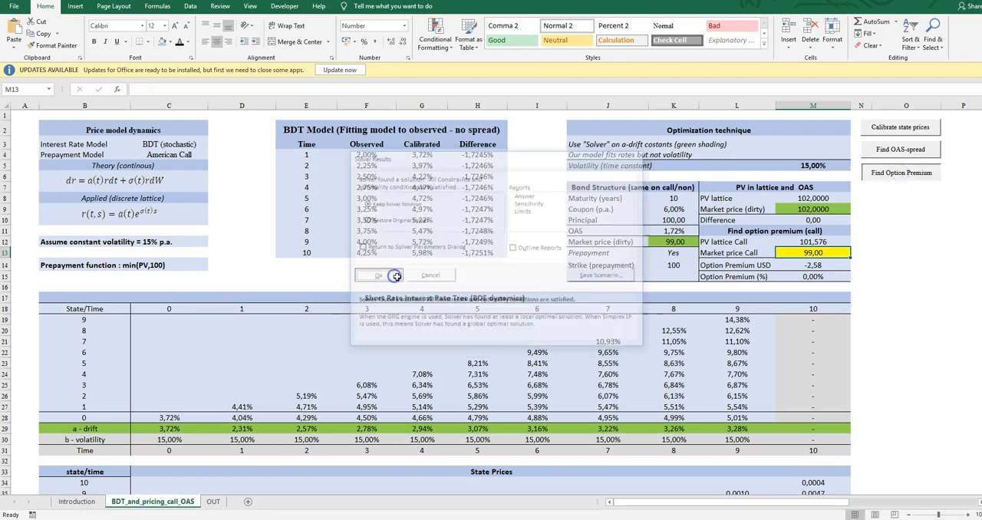
pyautogui.click(812, 278)
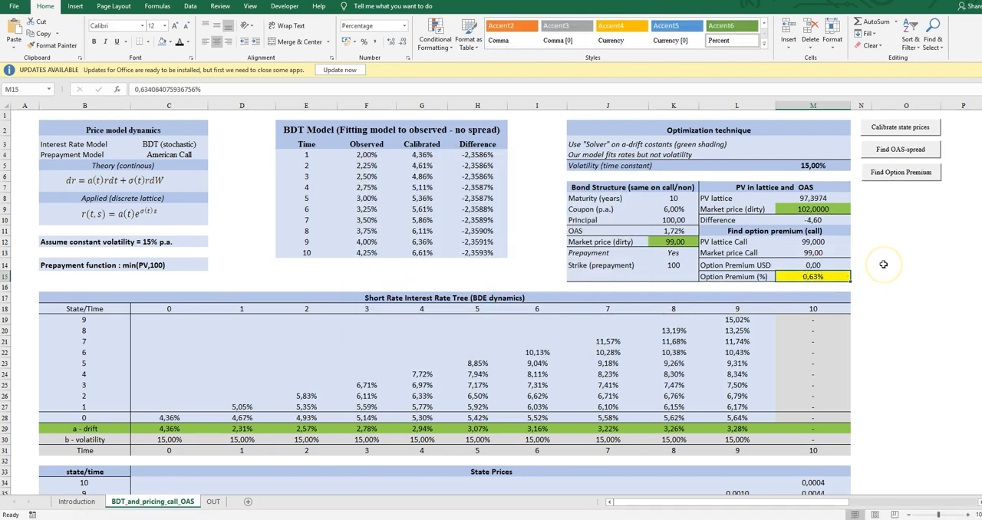
pyautogui.press('Down')
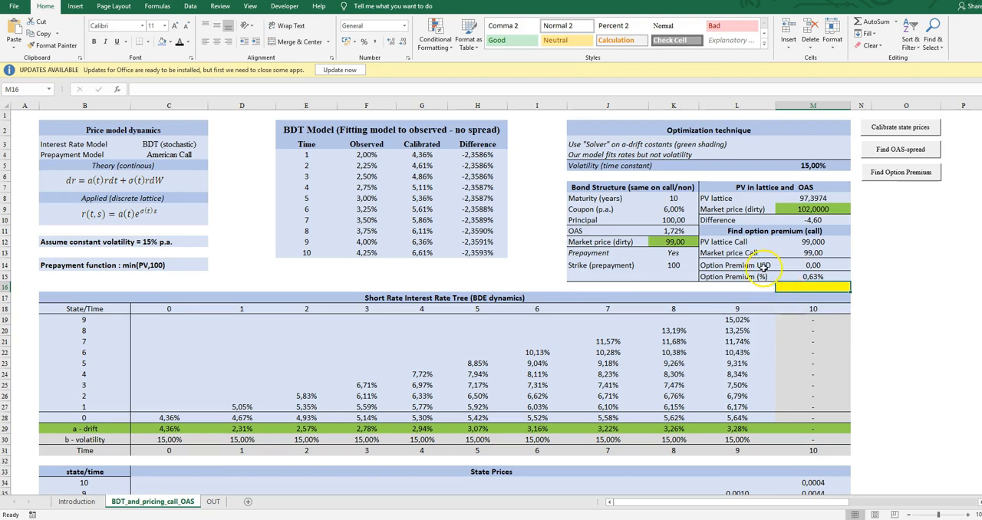
pyautogui.click(815, 276)
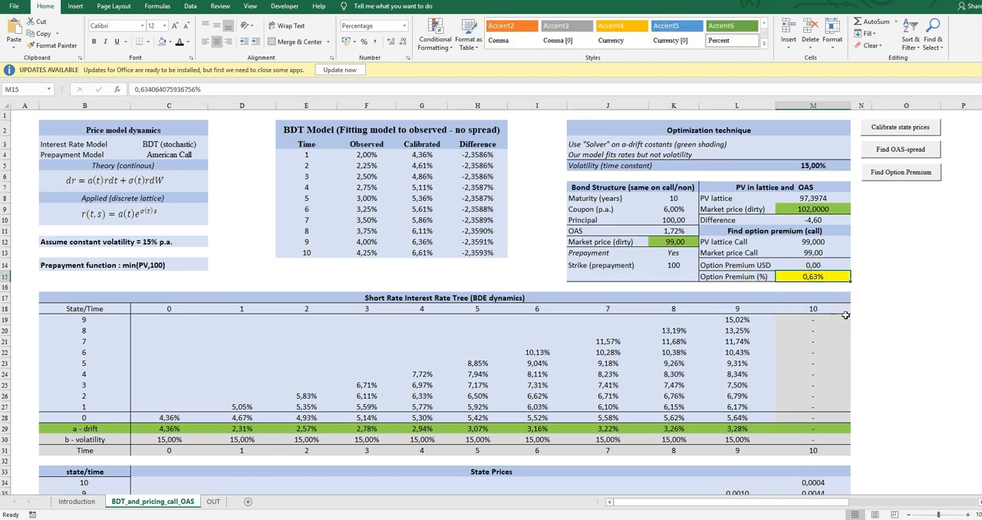